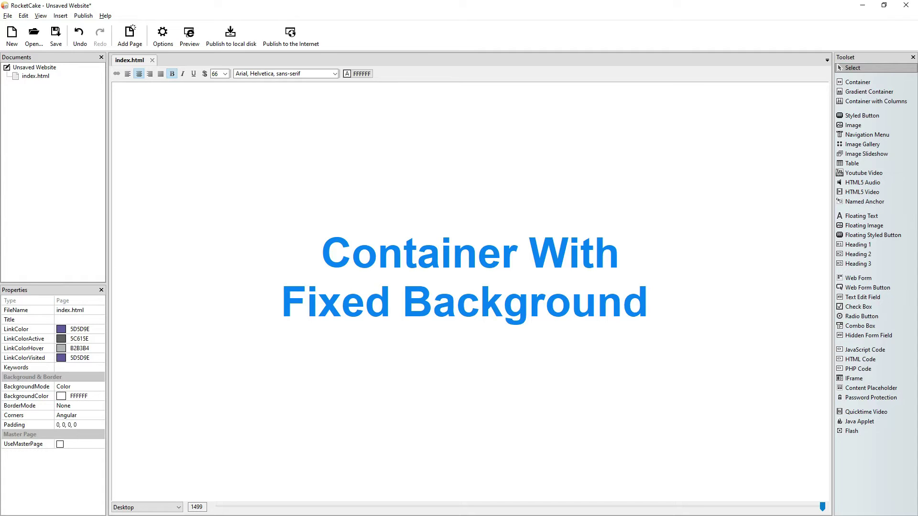
Step: Undo the 'Container With Fixed Background' heading to leave index.html blank
key("ctrl+z")
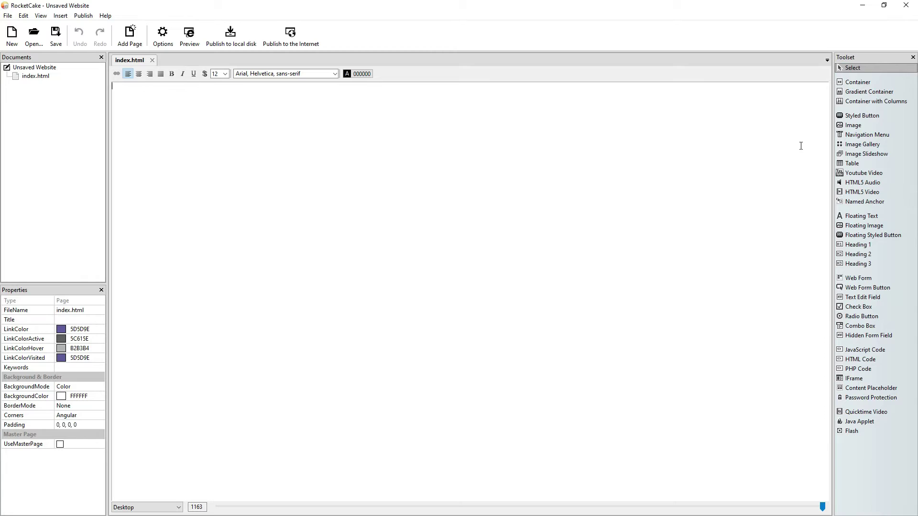
Step: Insert a container at the top of the page and stretch it to about 553 high
left_click(868, 83)
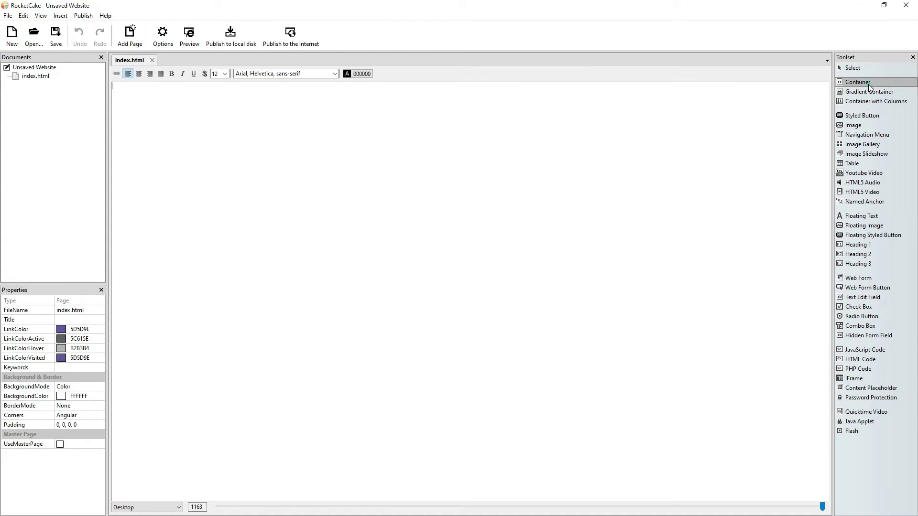
left_click(383, 228)
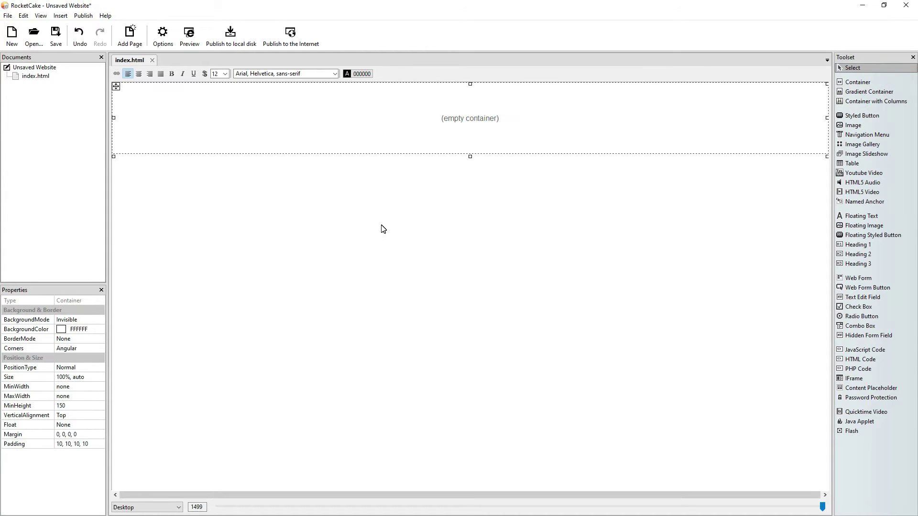
left_click_drag(470, 157, 470, 348)
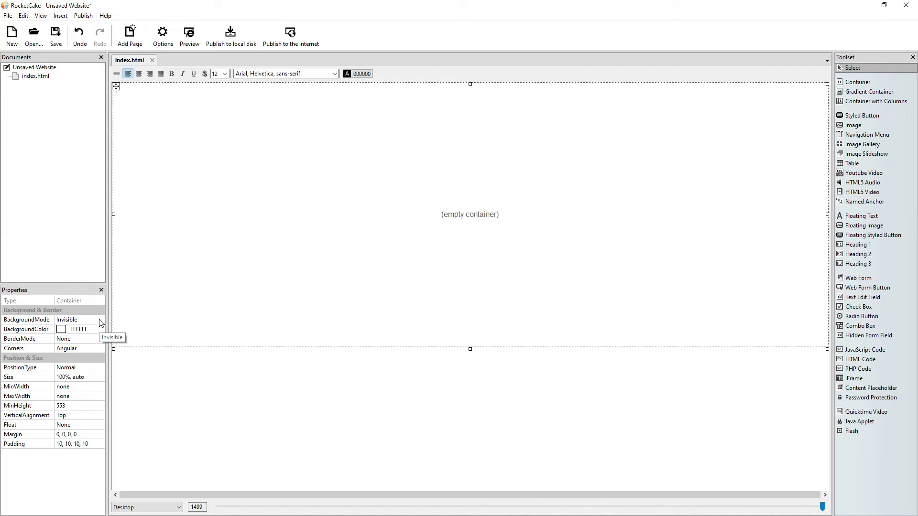
Step: Set the container's background mode to Image and load the albertalake photo
left_click(99, 319)
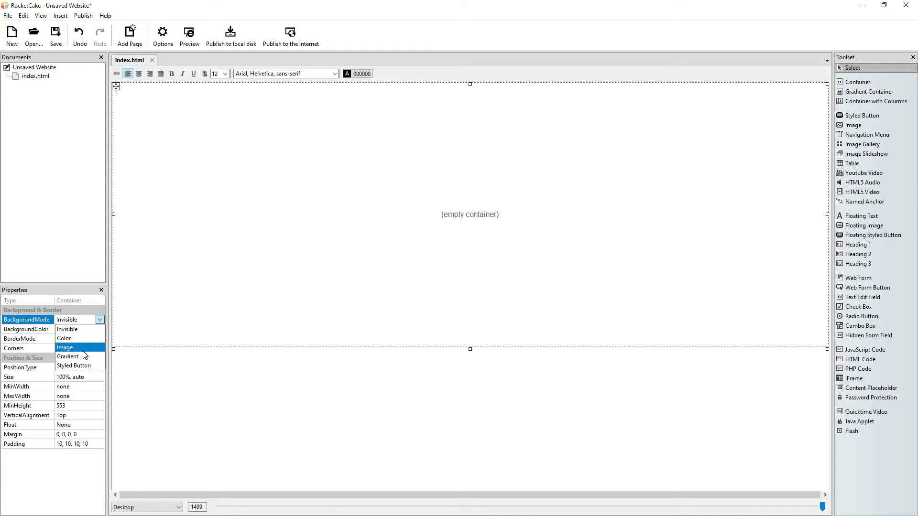
left_click(88, 349)
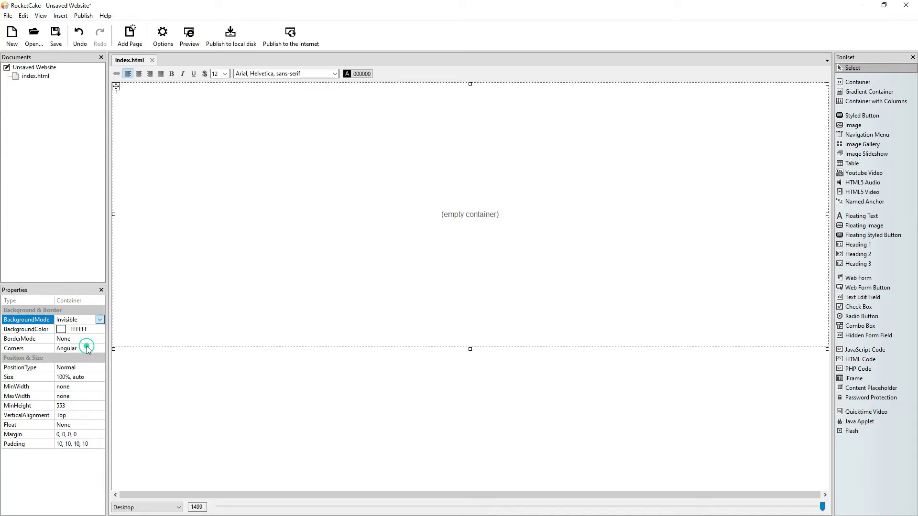
left_click(98, 330)
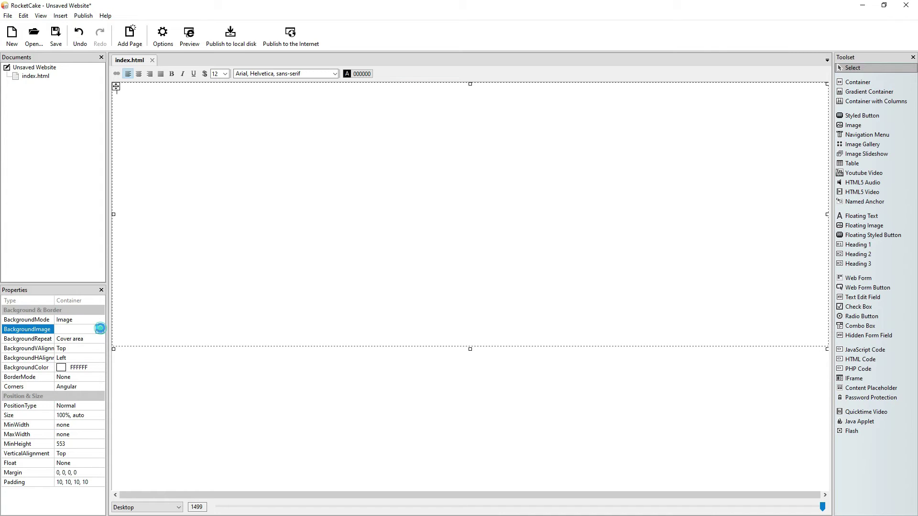
left_click(99, 329)
left_click(111, 104)
left_click(619, 419)
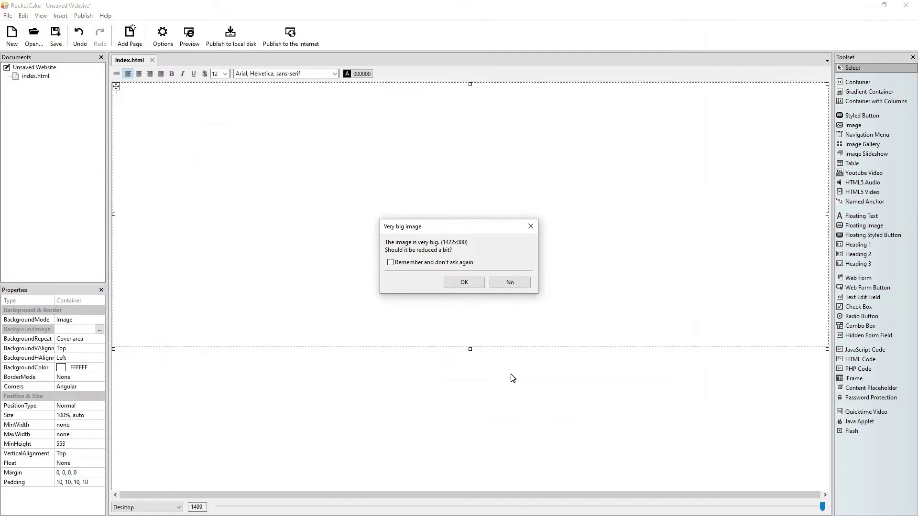
Step: Accept shrinking the lake photo, centre it vertically and horizontally, and check it in a preview
left_click(463, 283)
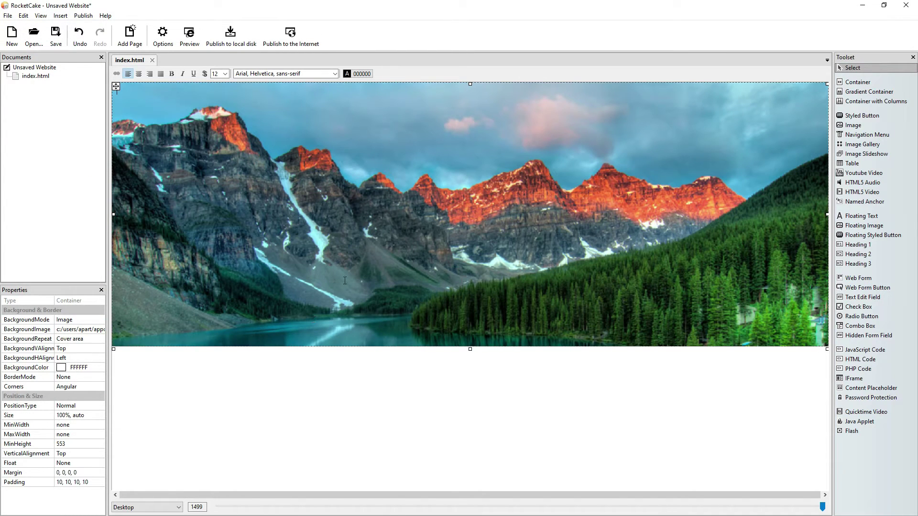
left_click(96, 348)
left_click(101, 349)
left_click(96, 366)
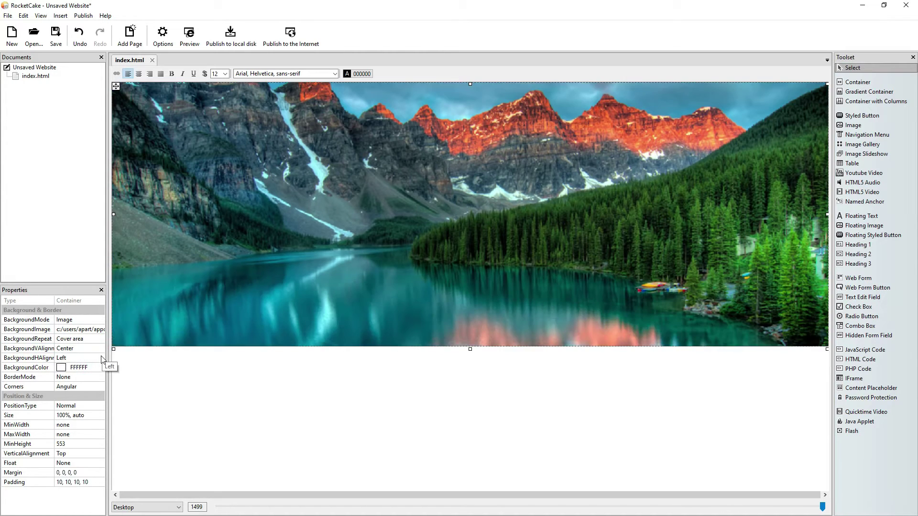
left_click(96, 358)
left_click(99, 358)
left_click(88, 377)
left_click(189, 34)
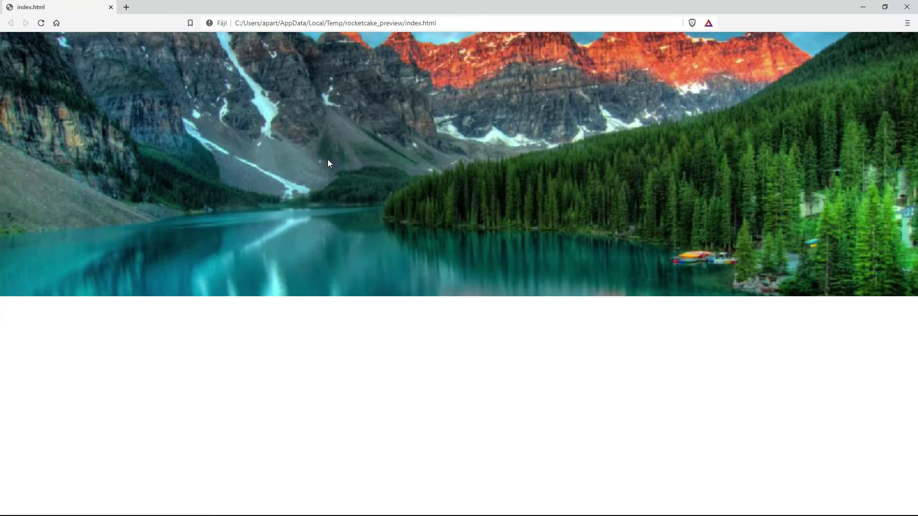
left_click(906, 7)
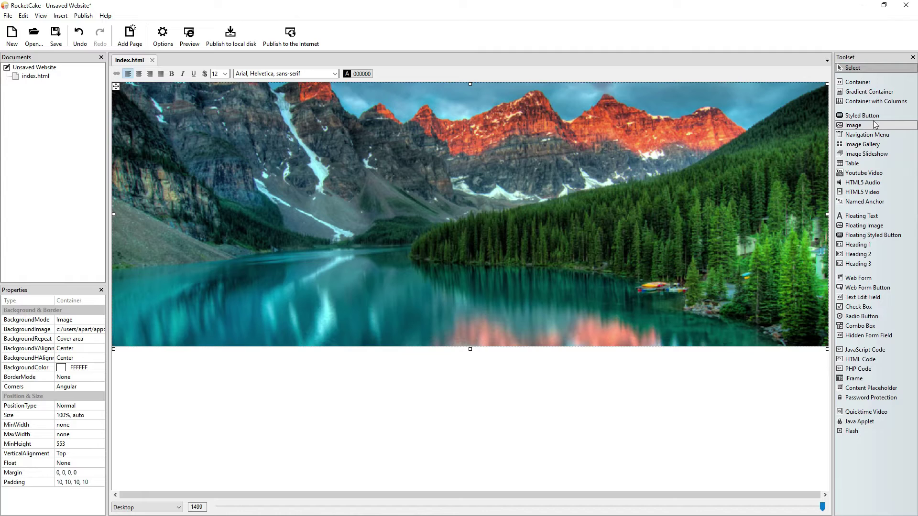
Step: Add a container below the lake banner with MinHeight 1500 and preview the page
left_click(858, 82)
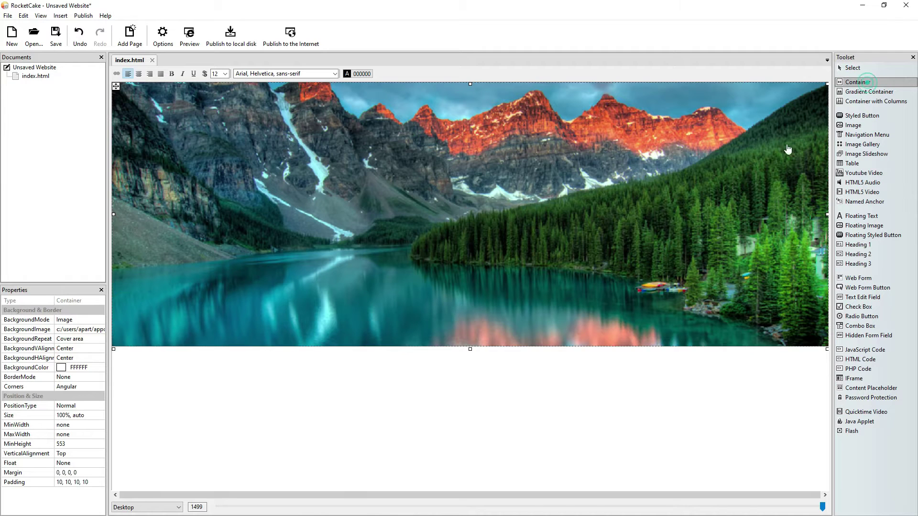
left_click(386, 436)
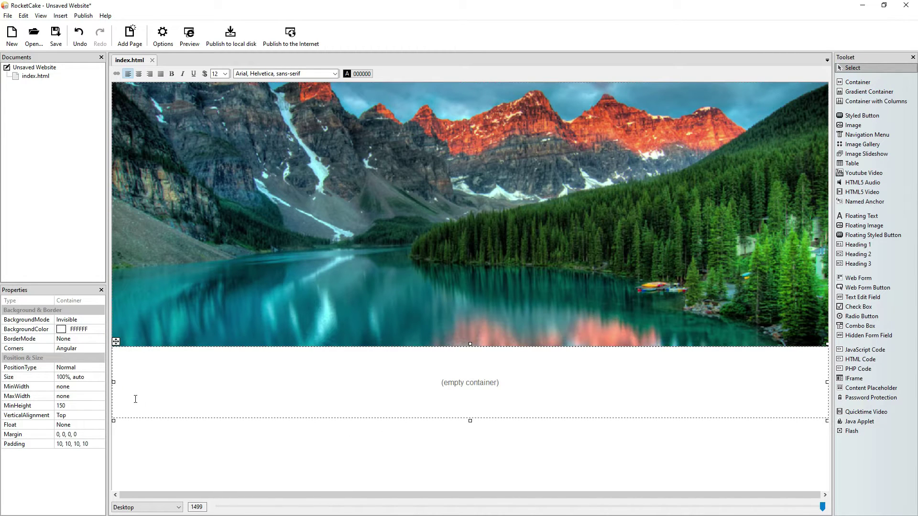
left_click(79, 405)
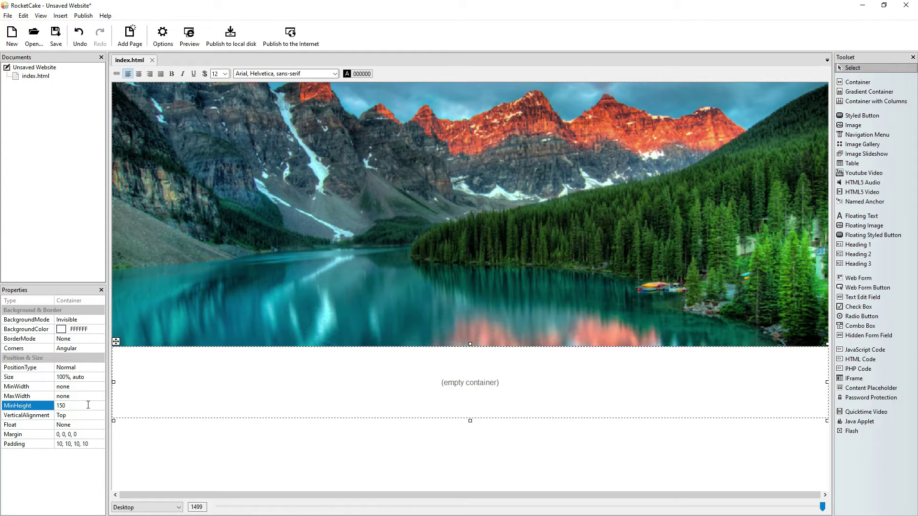
key("Return")
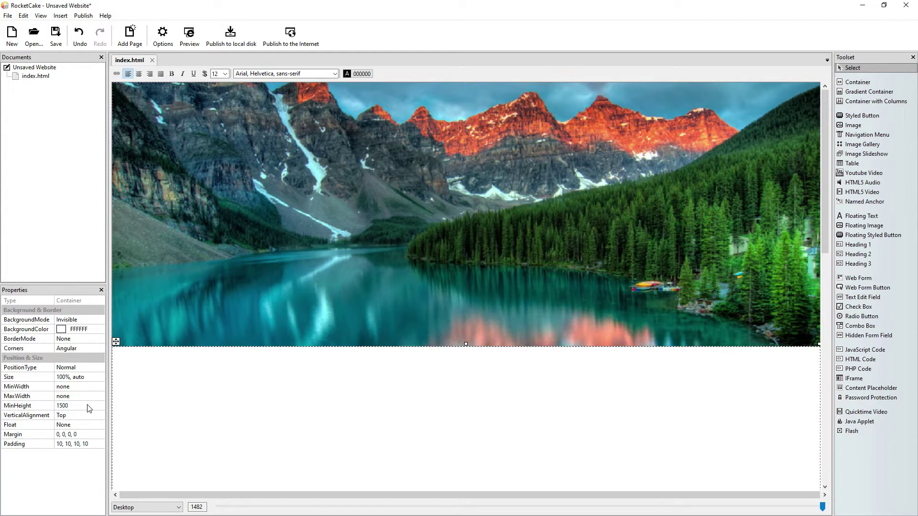
left_click(189, 36)
left_click_drag(909, 118, 905, 45)
Step: Close the browser preview and select the lake banner container
left_click(906, 7)
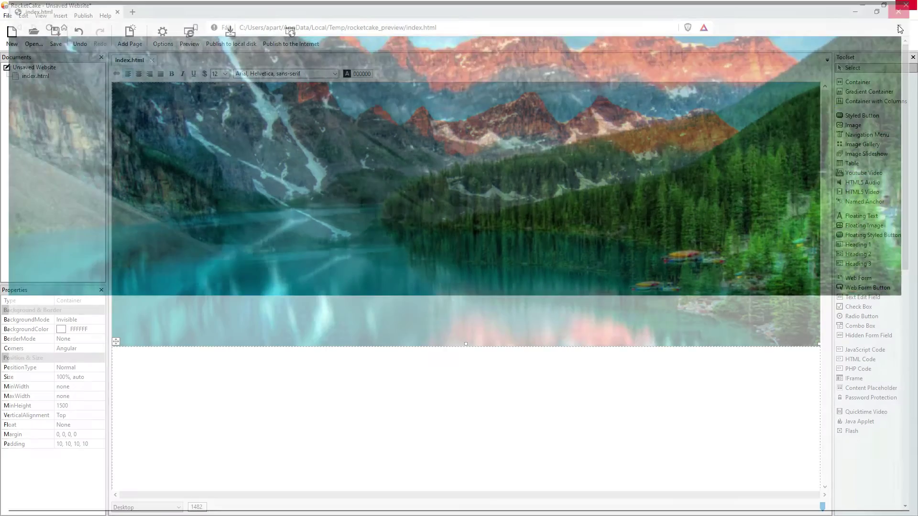
left_click(433, 227)
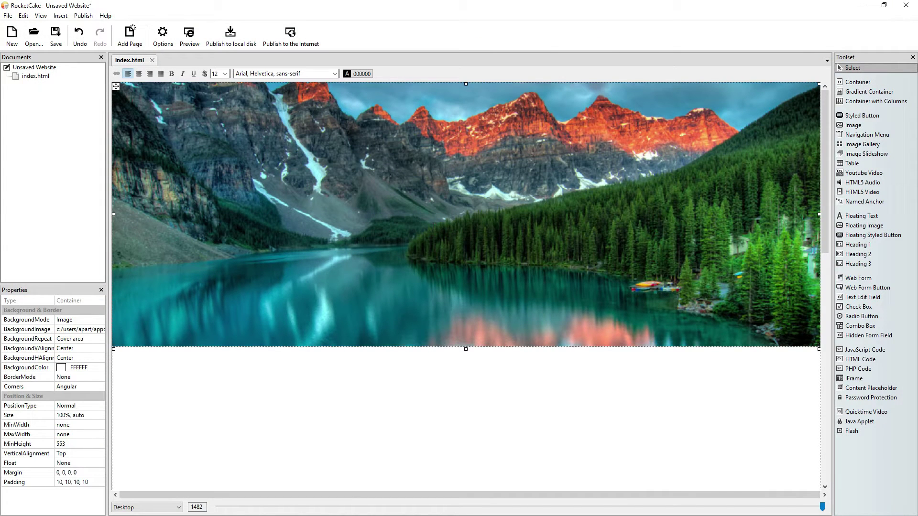
Step: Add the additional CSS style 'background-attachment: fixed;' to the banner container's code
right_click(388, 221)
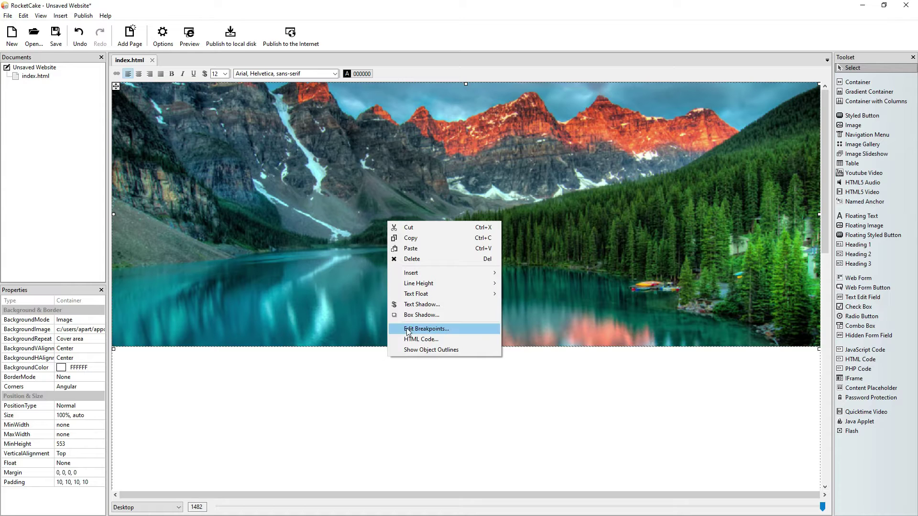
left_click(418, 339)
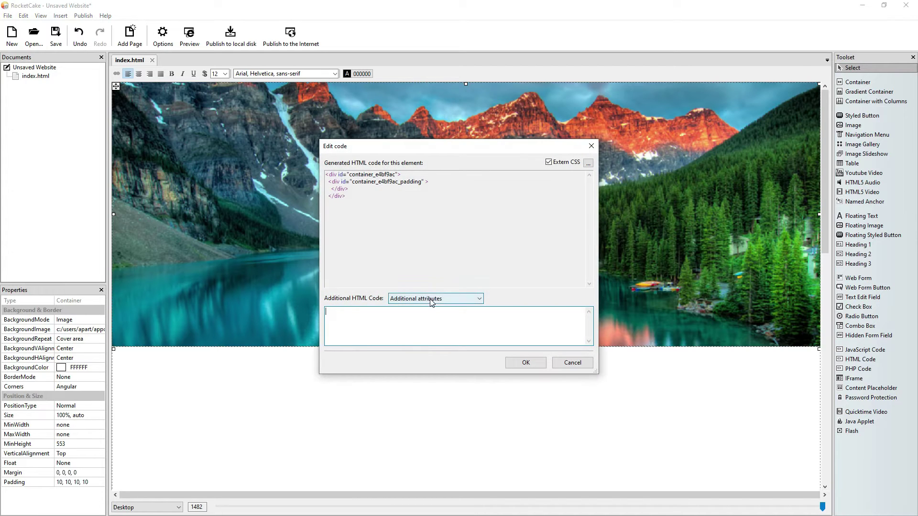
left_click(430, 301)
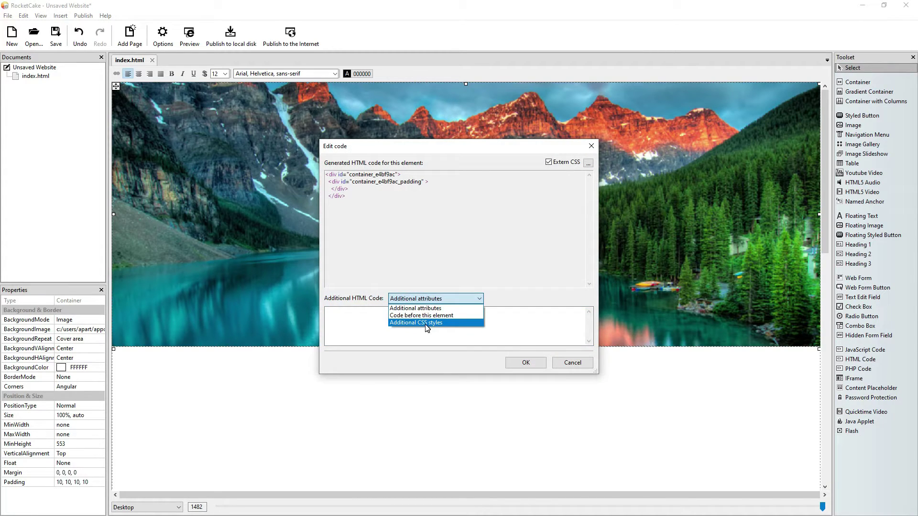
left_click(425, 323)
left_click(425, 325)
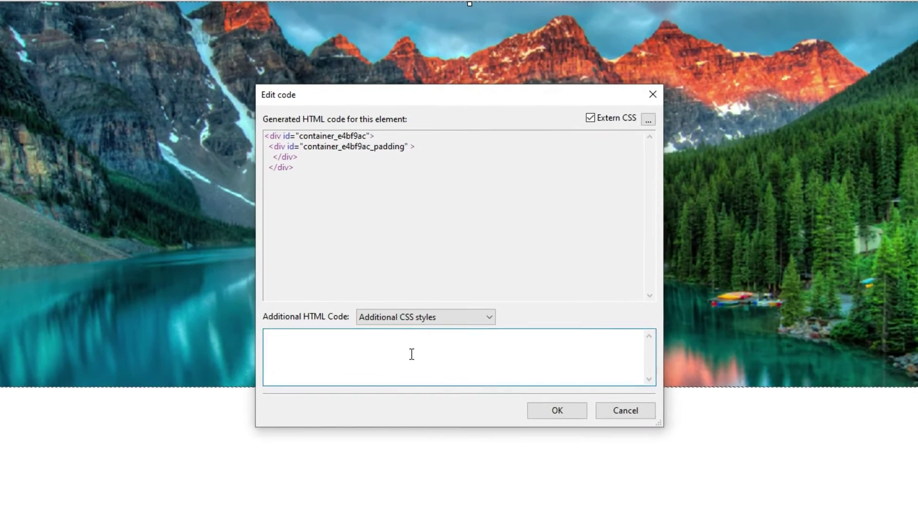
type("bac")
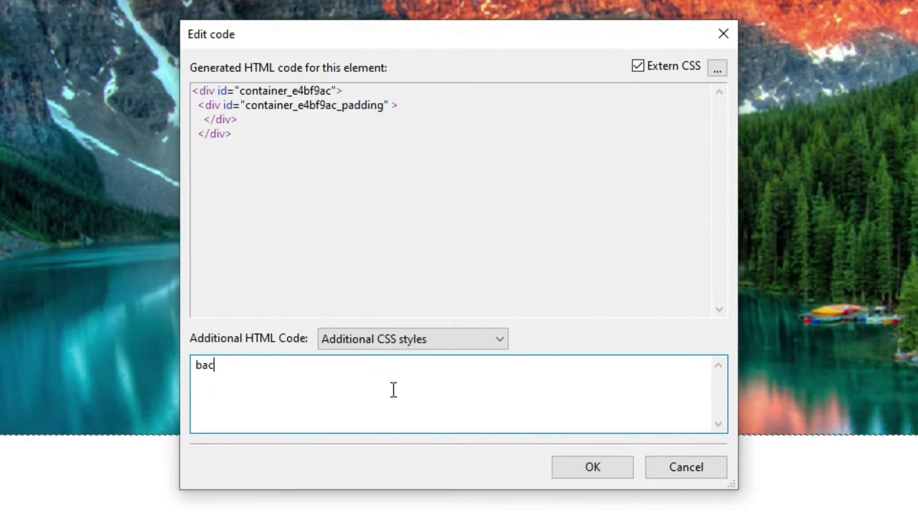
type("kground-")
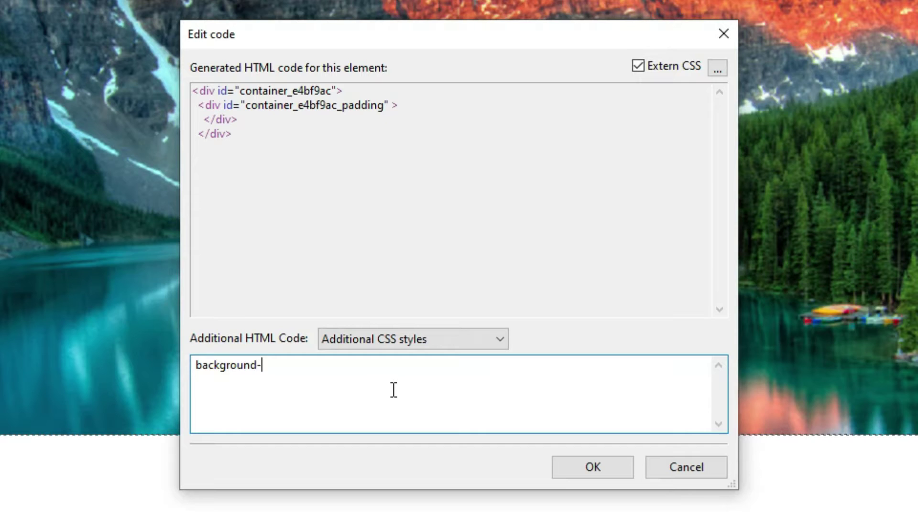
type("attachment:")
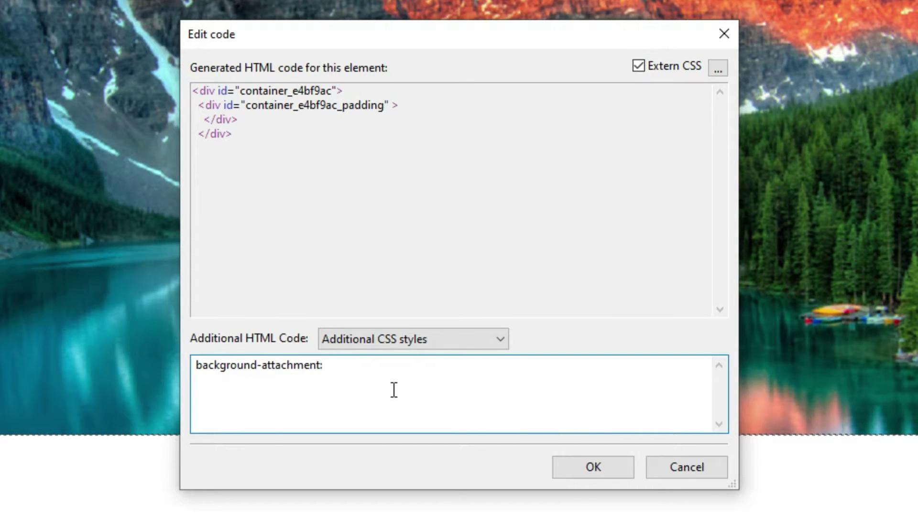
type(" fixed;")
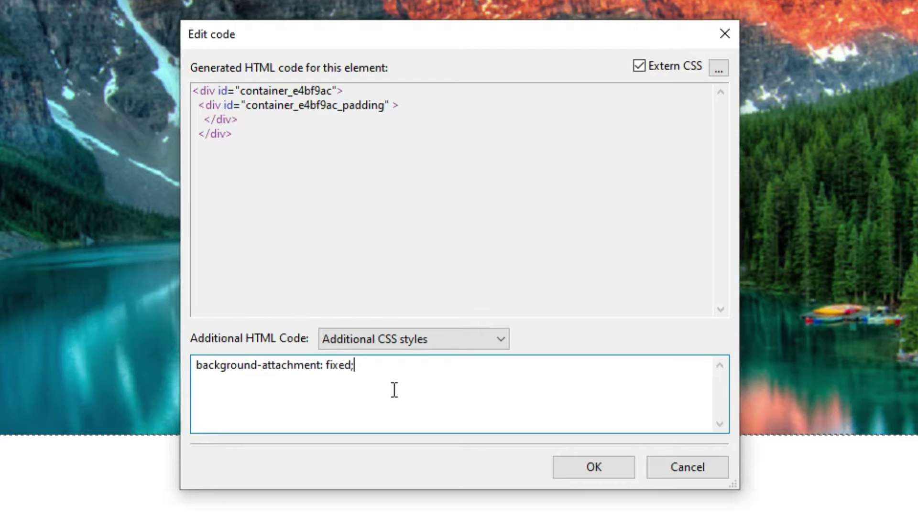
left_click(395, 391)
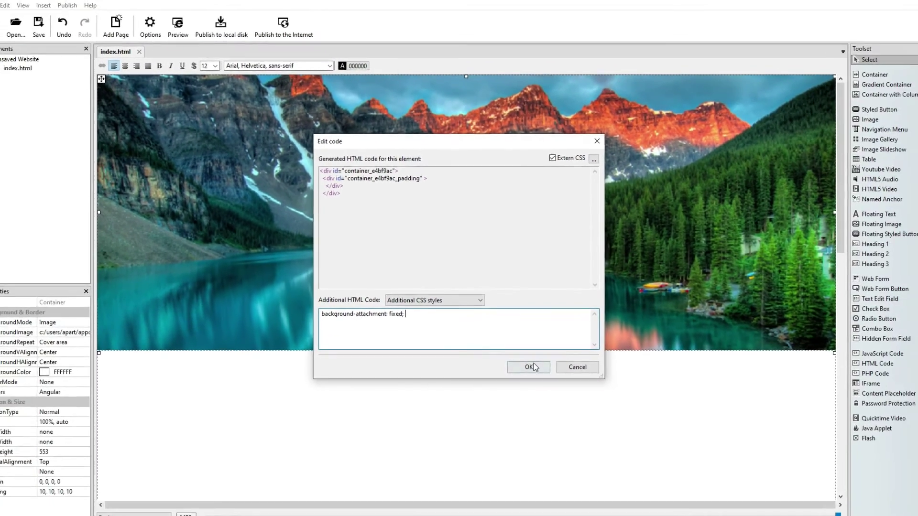
left_click(554, 406)
left_click(189, 37)
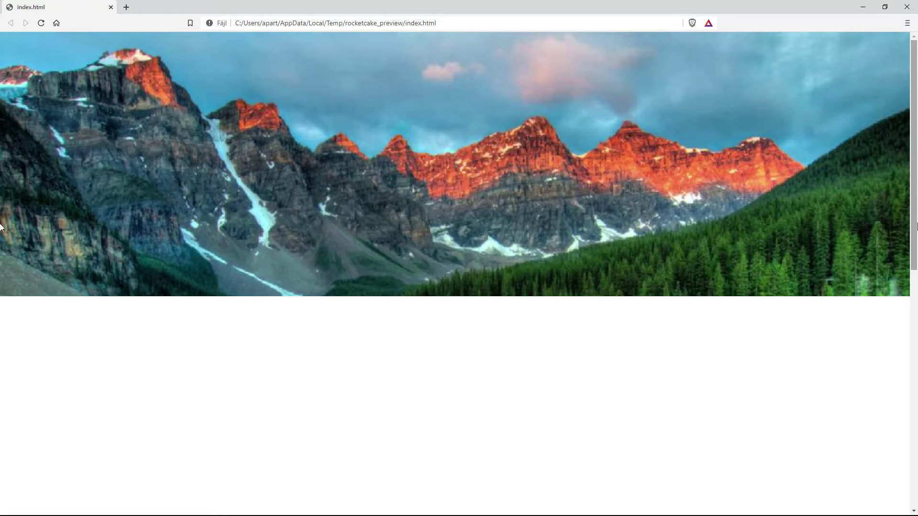
left_click_drag(913, 112, 895, 82)
left_click(906, 7)
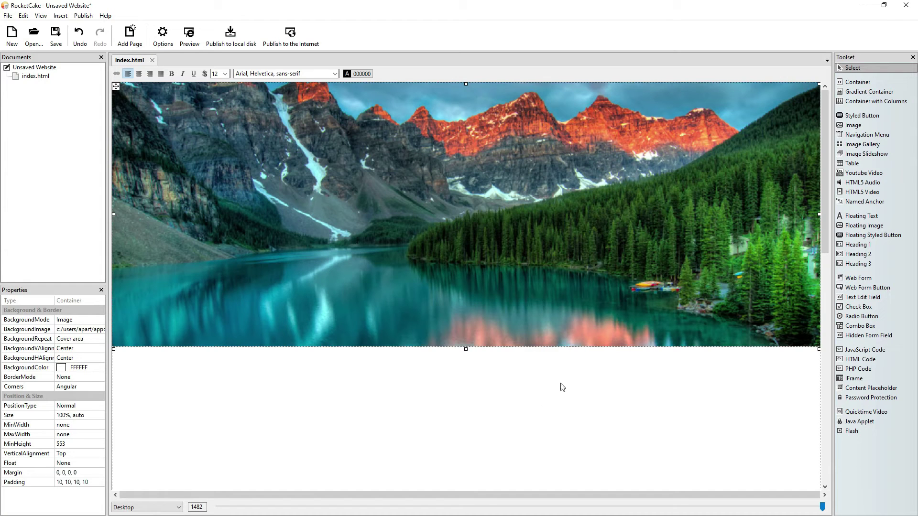
Step: Give the blank container below the mountain image a 500 minimum height
left_click(524, 407)
left_click(84, 406)
type("1500")
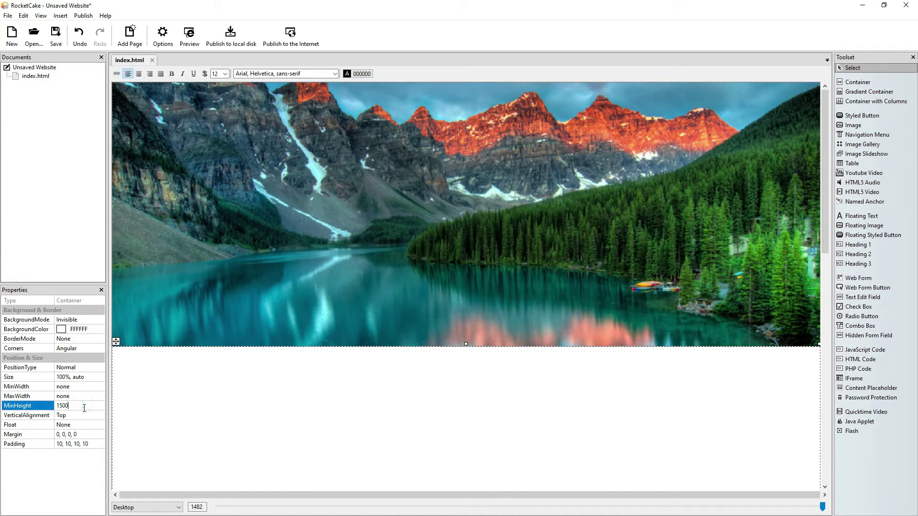
key("Return")
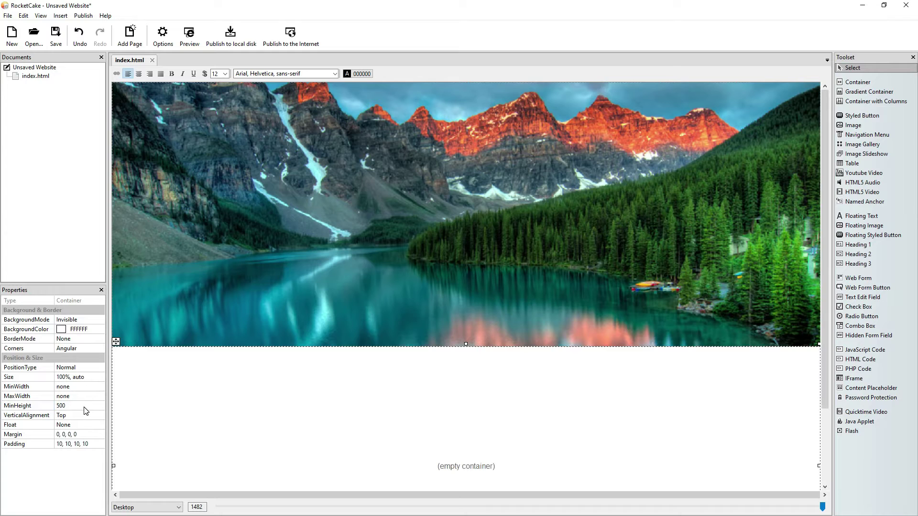
left_click_drag(829, 142, 828, 282)
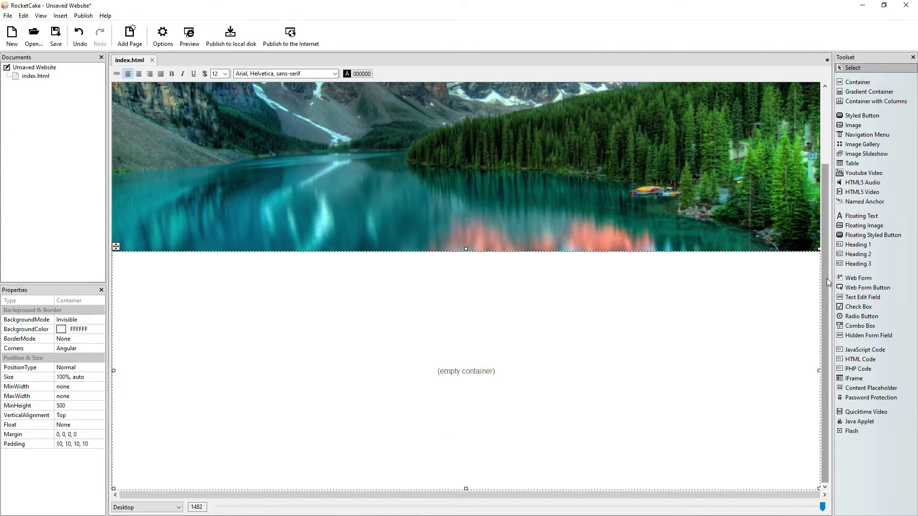
left_click(856, 82)
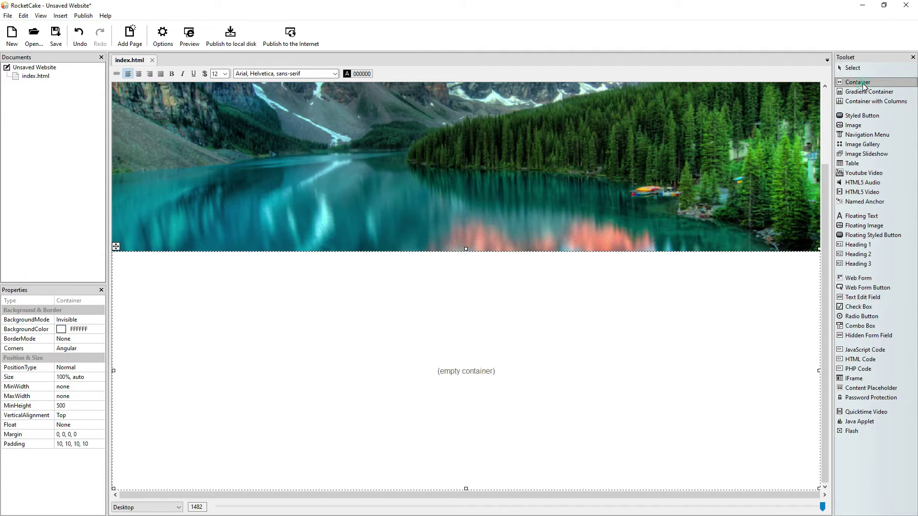
Step: Add two new containers at the bottom of the page
left_click(470, 494)
left_click(794, 308)
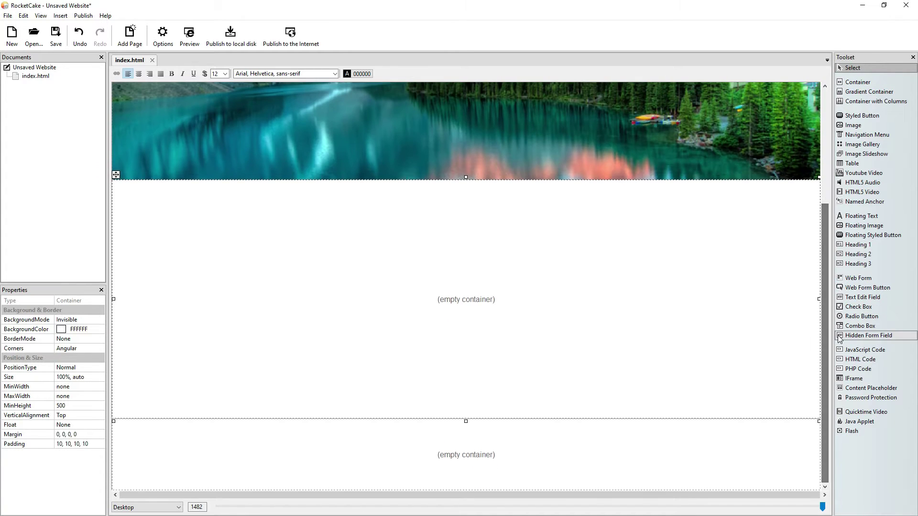
left_click(819, 275)
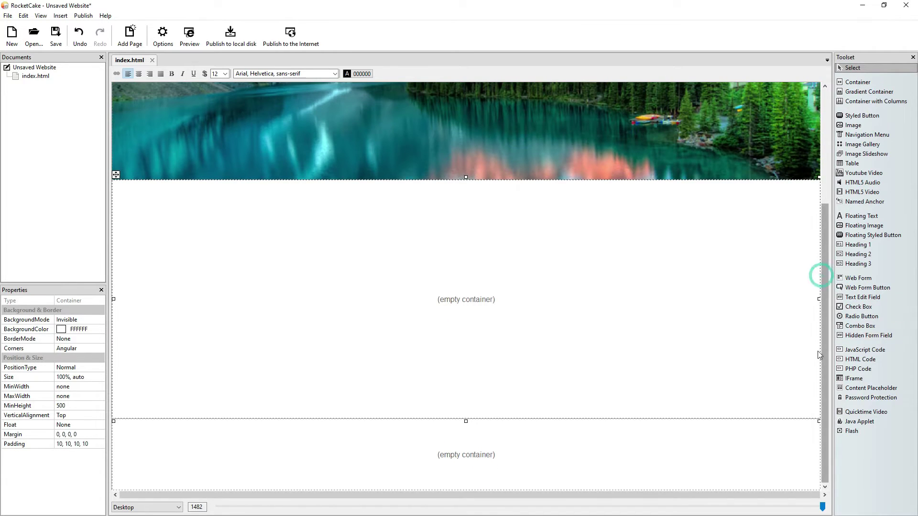
left_click(855, 83)
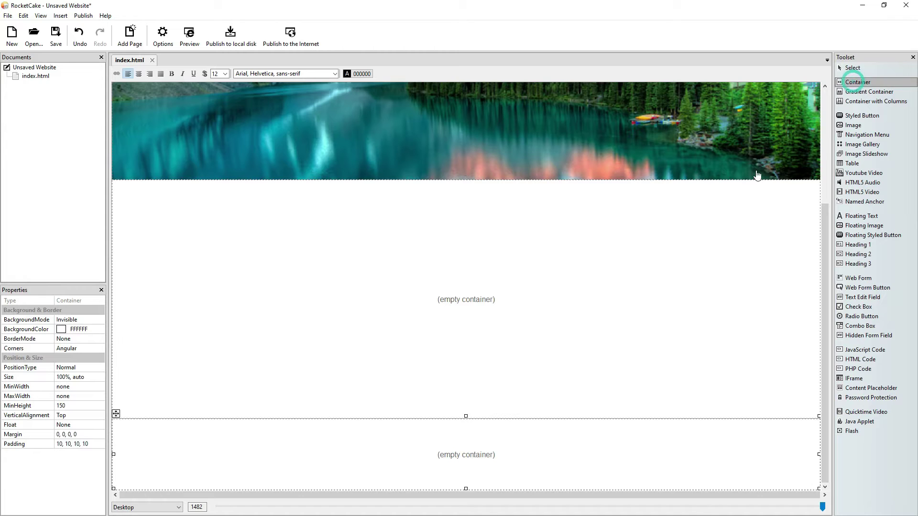
left_click(520, 495)
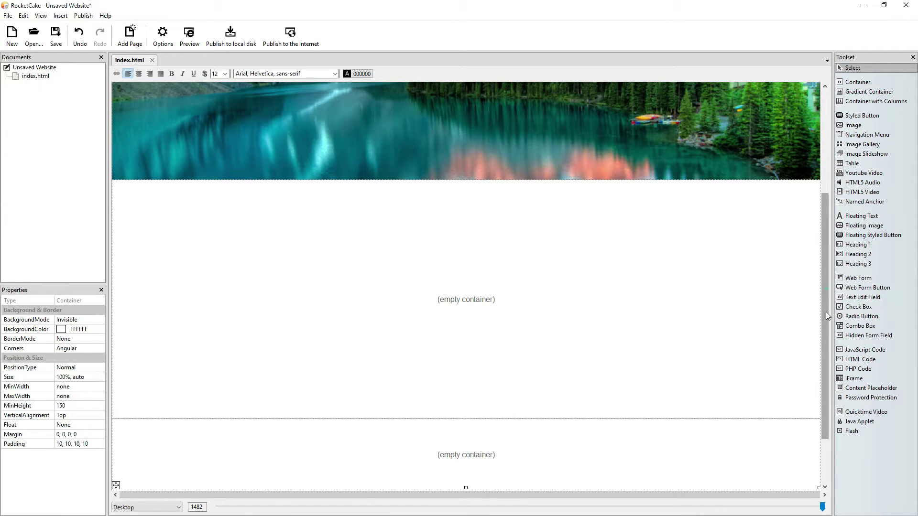
Step: Set the bottom container's minimum height to 1500
scroll(826, 290, "down", 3)
left_click(448, 455)
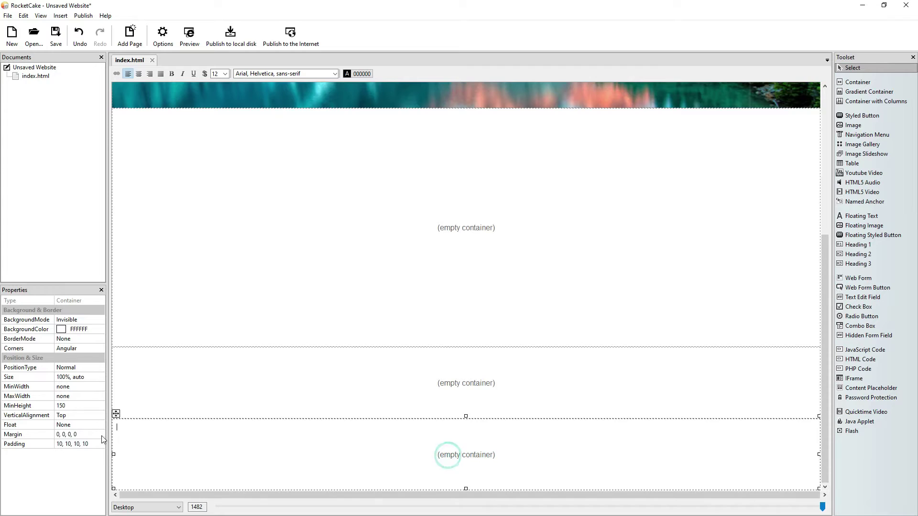
left_click(80, 406)
left_click(90, 402)
left_click(91, 403)
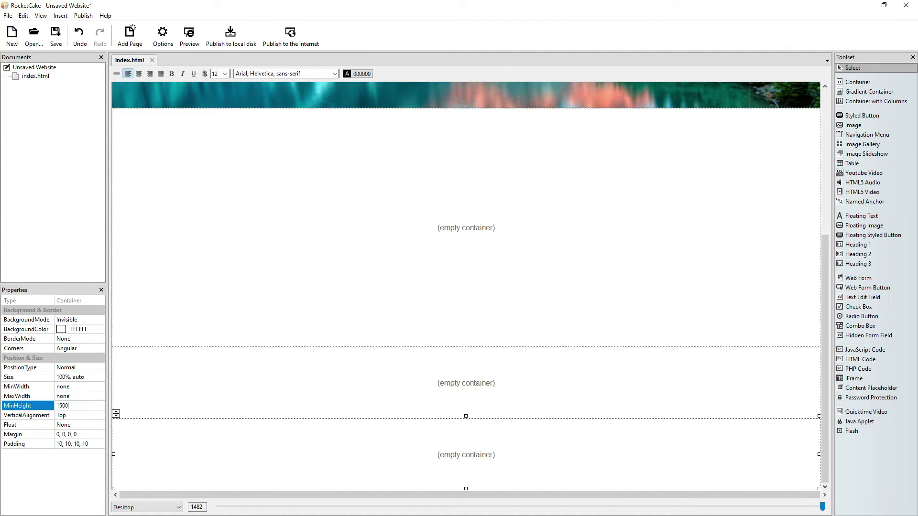
type("0")
key("Return")
Step: Set the middle container's minimum height to 300
left_click(379, 213)
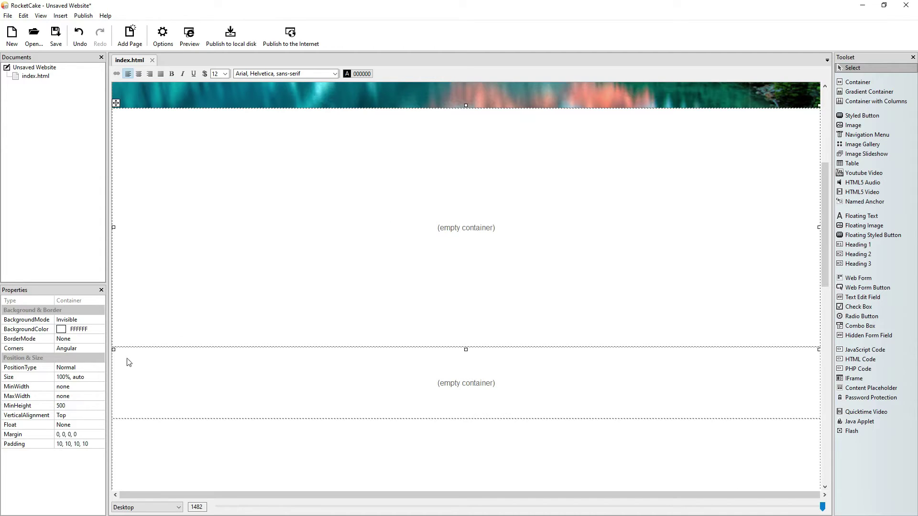
left_click(171, 381)
left_click(77, 405)
left_click(79, 406)
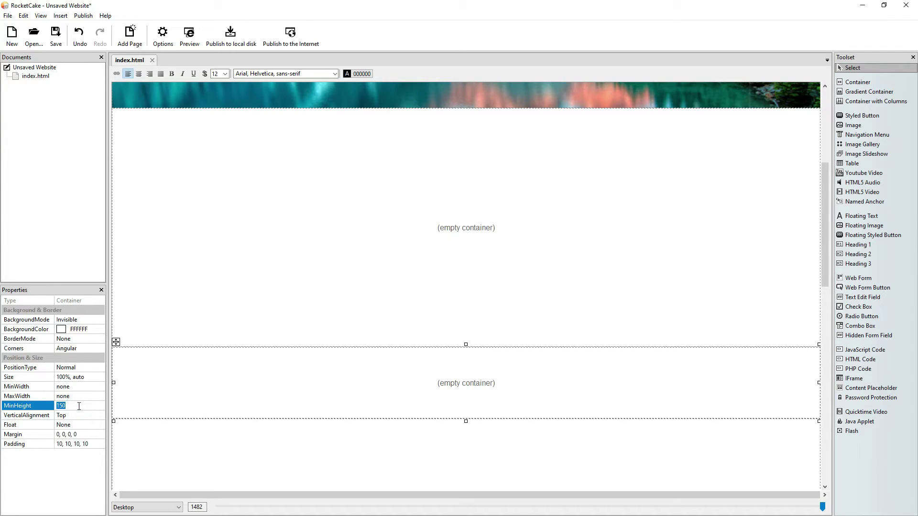
type("300")
key("Return")
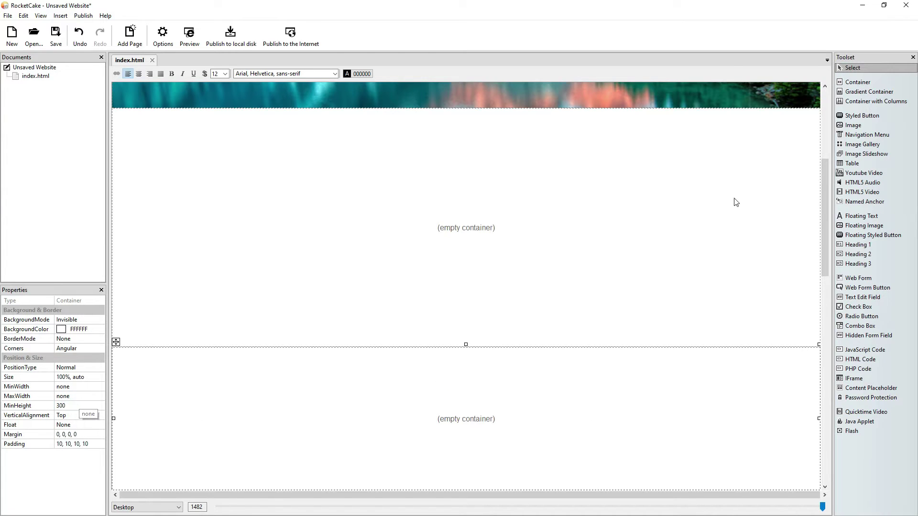
scroll(823, 176, "down", 5)
left_click(530, 149)
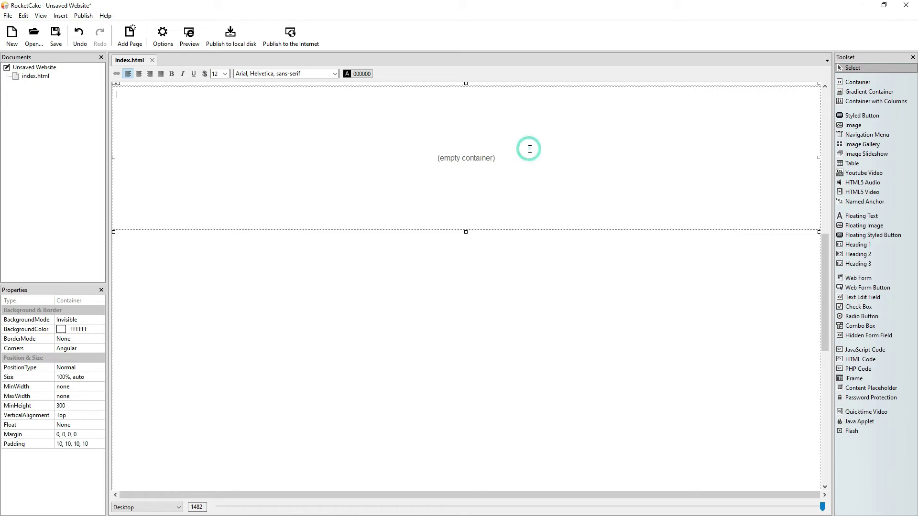
left_click(98, 320)
Step: Give the 300-pixel container the coloradosky image background, accepting the size reduction
left_click(99, 320)
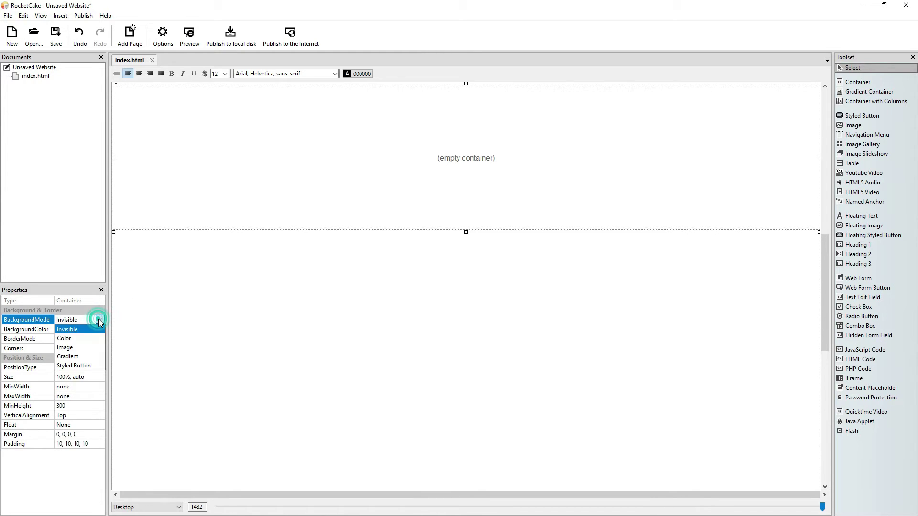
left_click(76, 347)
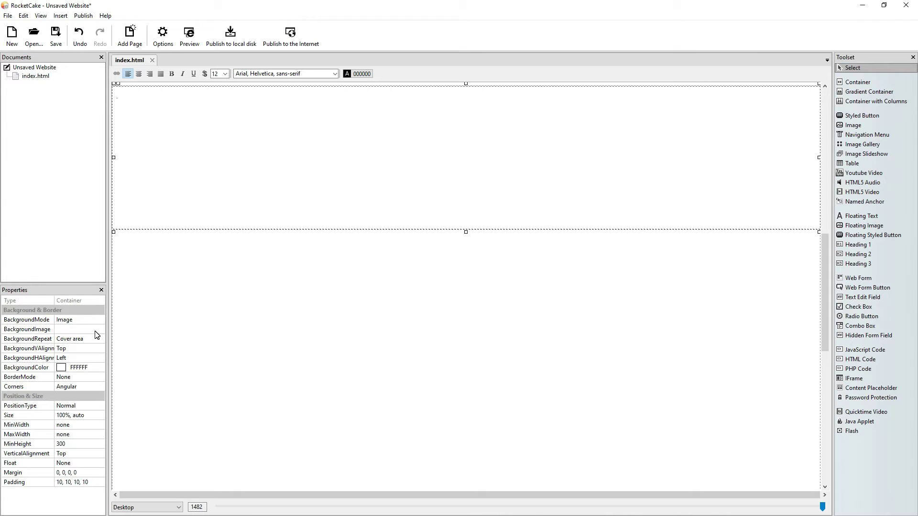
left_click(95, 330)
left_click(99, 330)
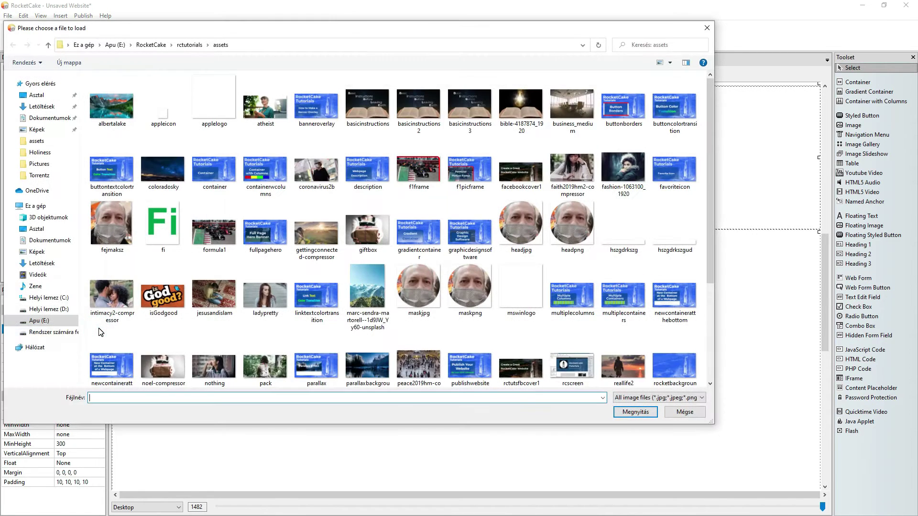
left_click(158, 184)
left_click(635, 412)
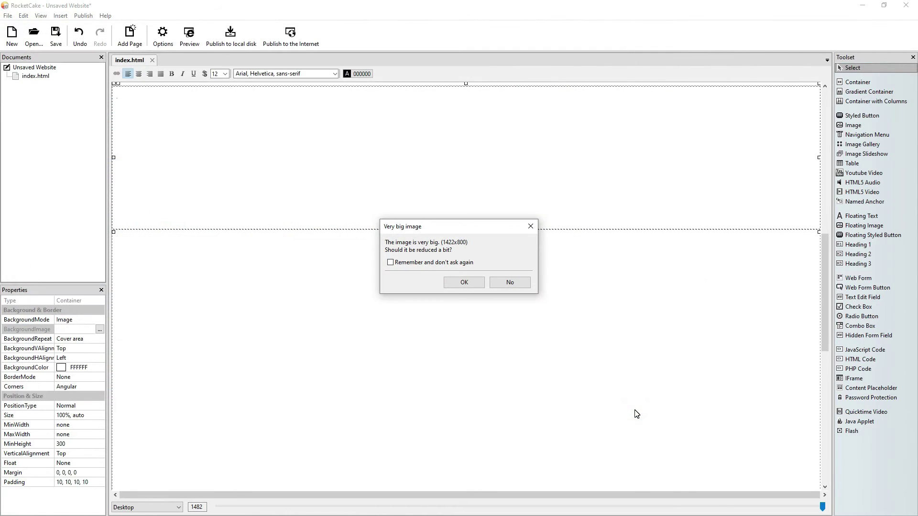
left_click(463, 283)
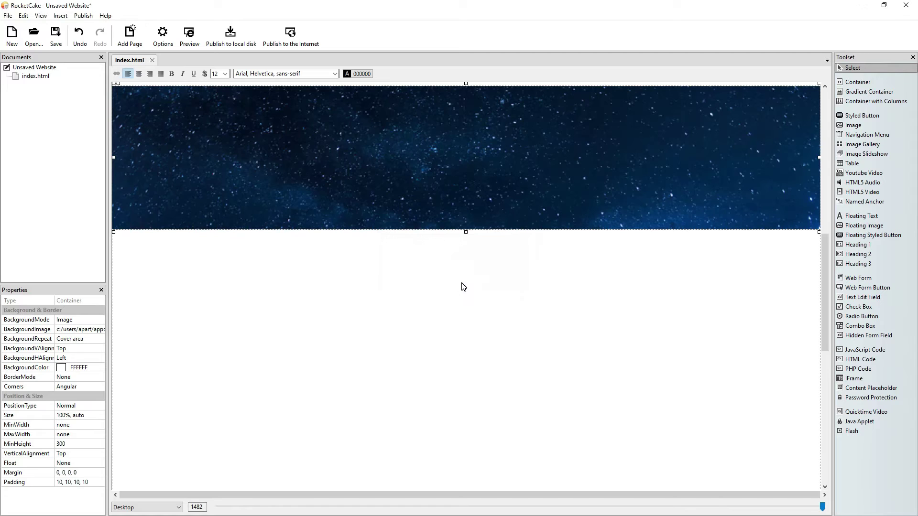
Step: Centre the starry sky image vertically and horizontally
left_click_drag(824, 244, 831, 197)
left_click(478, 320)
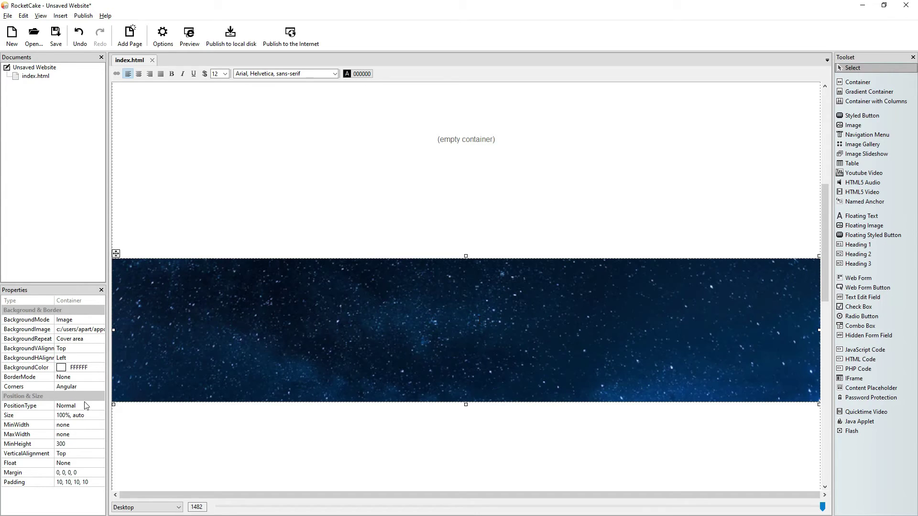
left_click(101, 346)
left_click(100, 348)
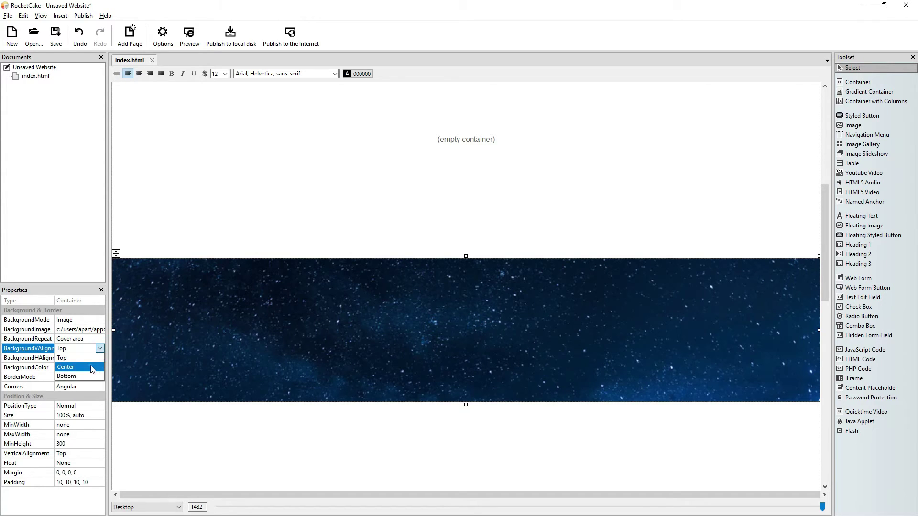
left_click(92, 367)
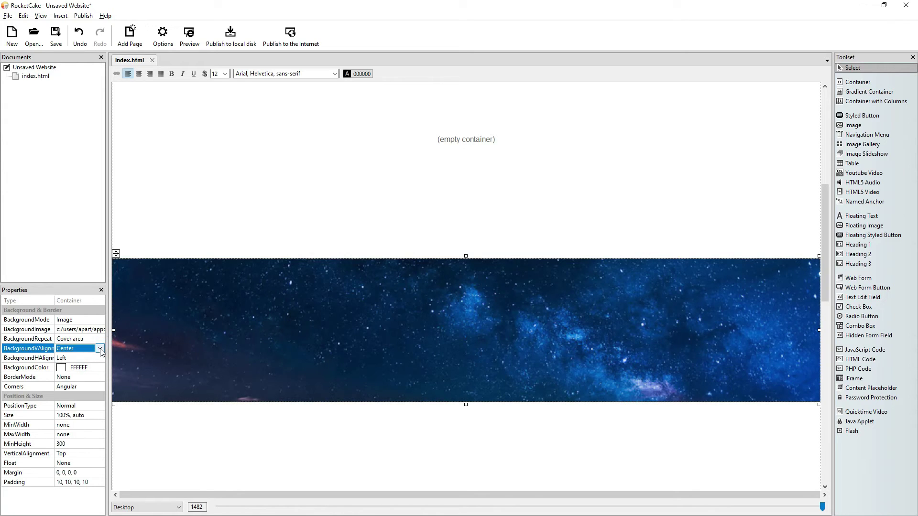
left_click(100, 357)
left_click(100, 357)
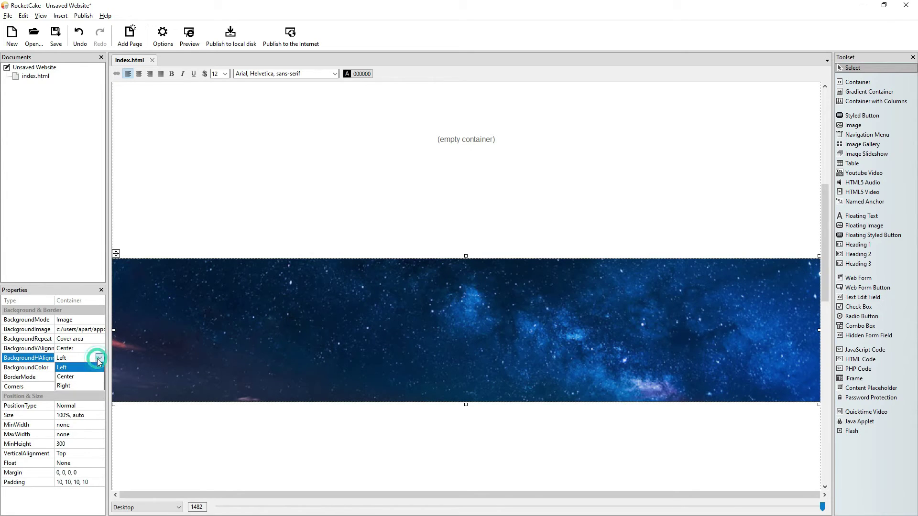
left_click(94, 377)
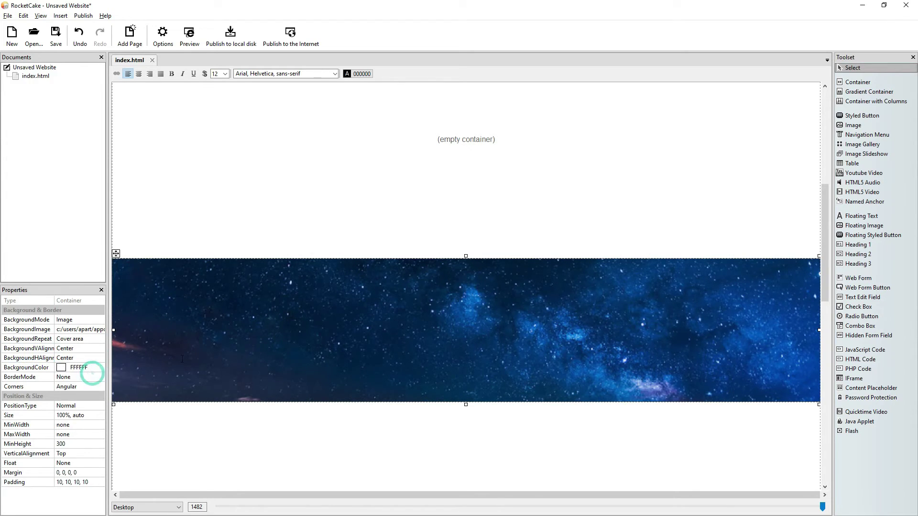
Step: Add the additional CSS style 'background-attachment: fixed;' to the starry-sky container
right_click(288, 327)
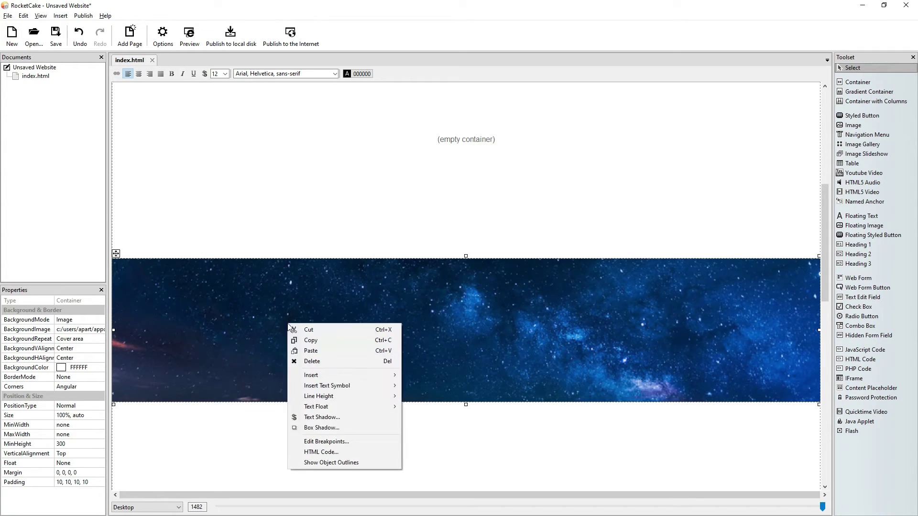
left_click(321, 451)
left_click(422, 299)
left_click(423, 323)
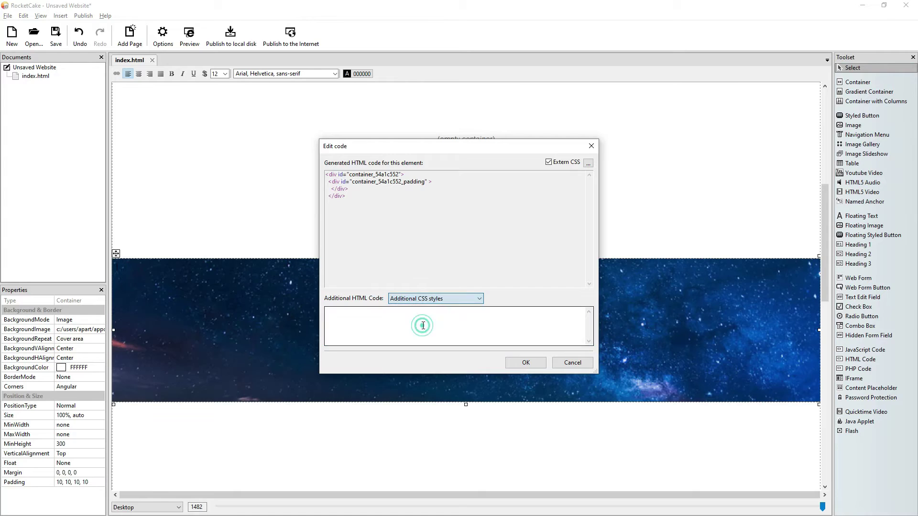
left_click(477, 323)
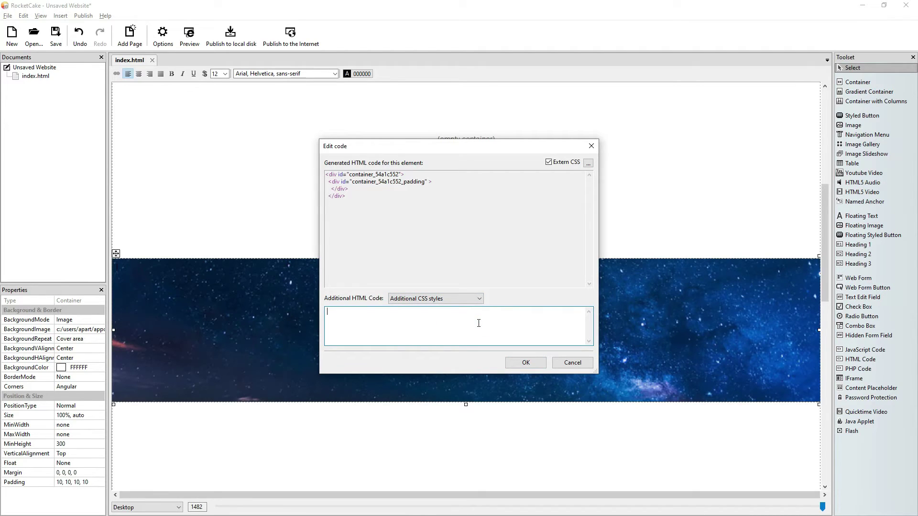
type("background-attachment: fixed;")
left_click(527, 363)
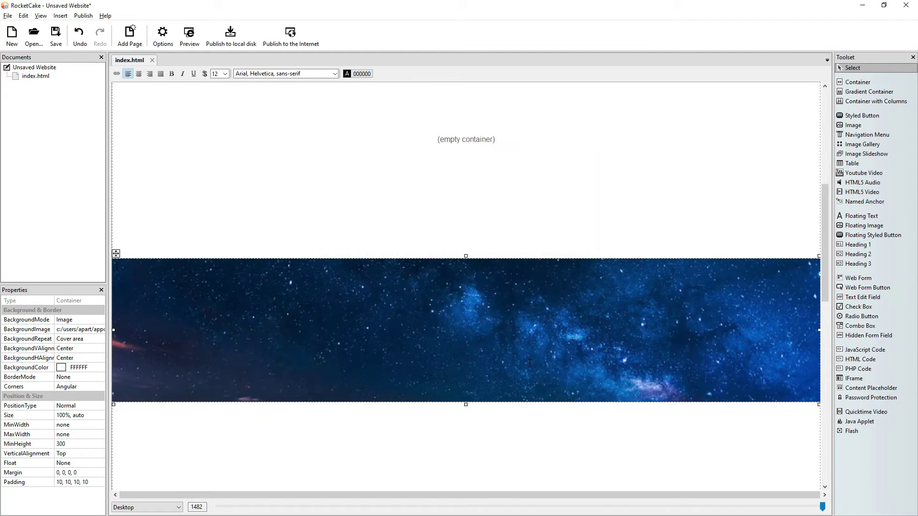
left_click(189, 36)
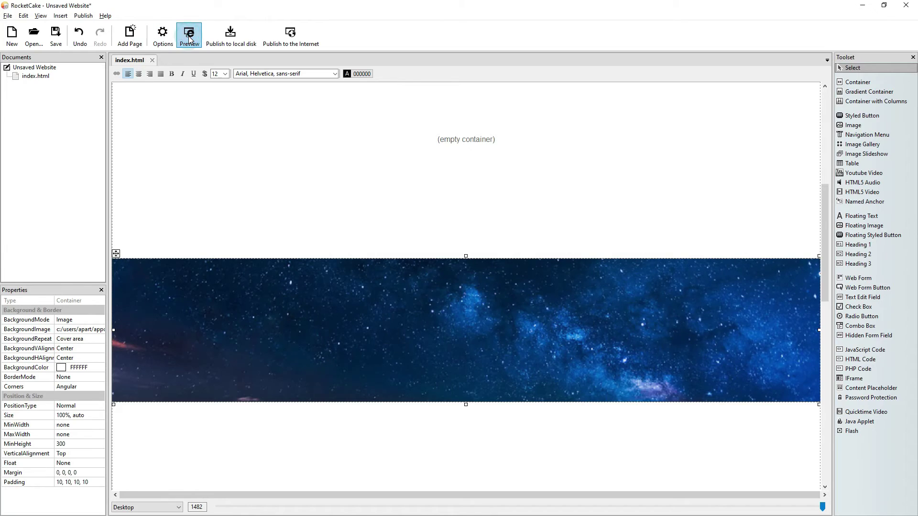
scroll(2, 143, "down", 3)
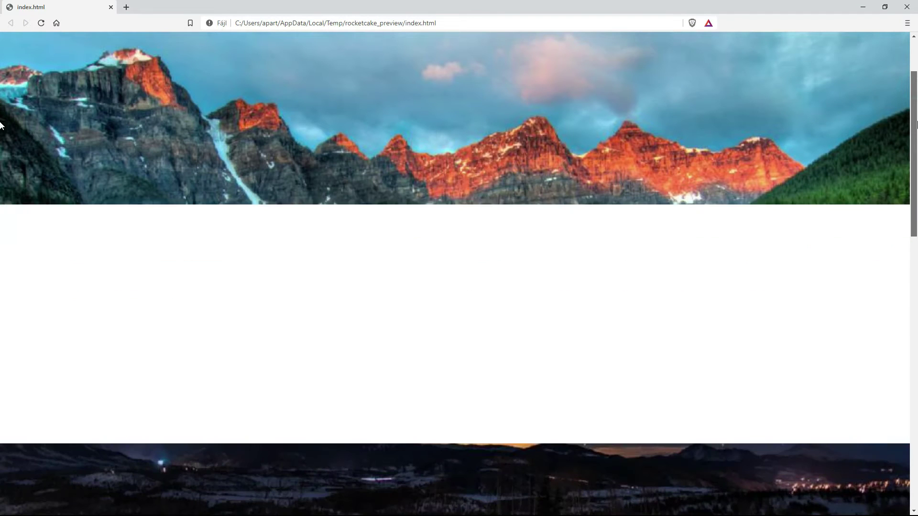
scroll(1, 143, "down", 10)
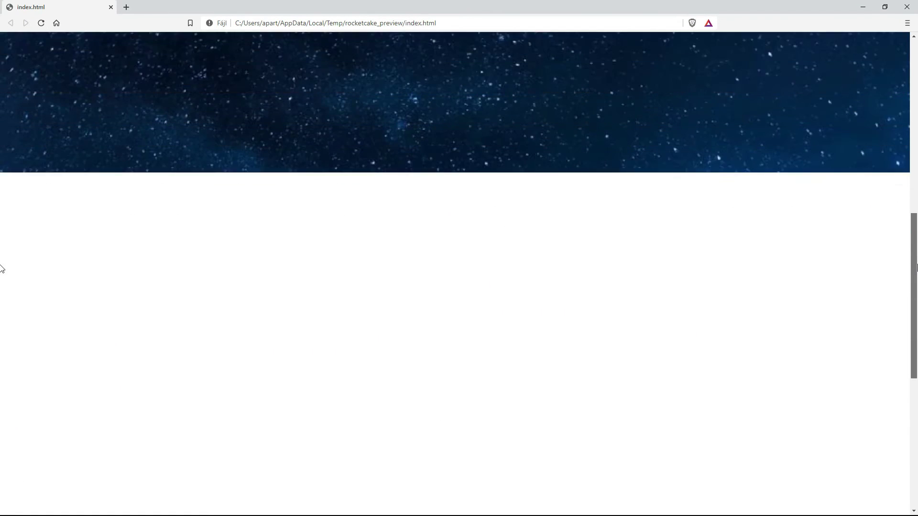
scroll(1, 320, "up", 10)
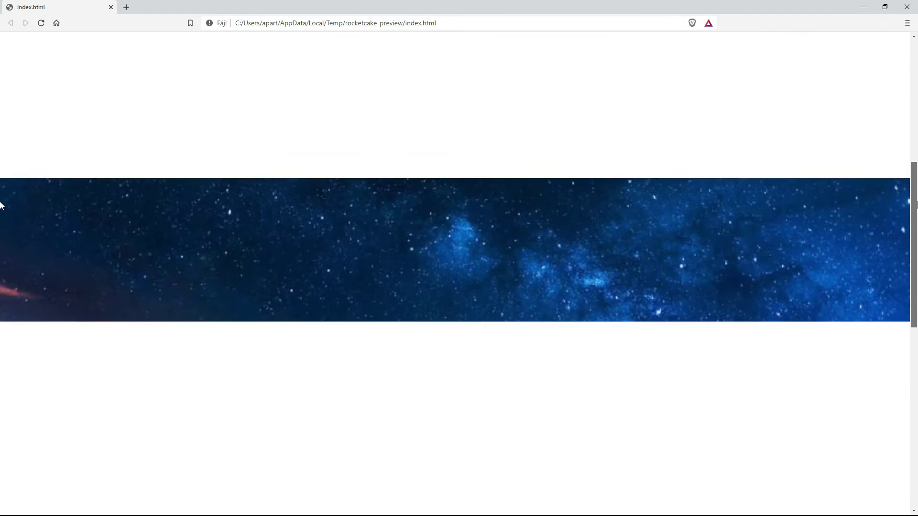
scroll(1, 153, "up", 5)
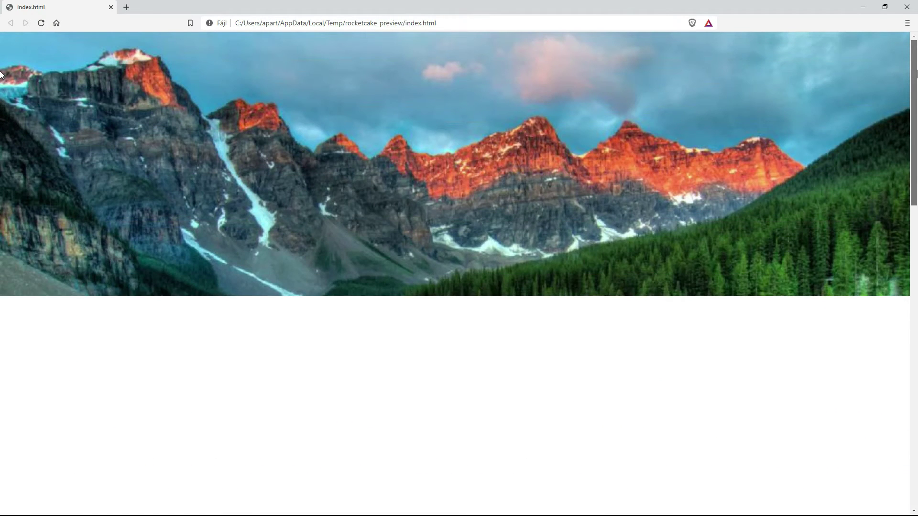
scroll(914, 123, "down", 2)
scroll(914, 123, "down", 2)
key("alt+Tab")
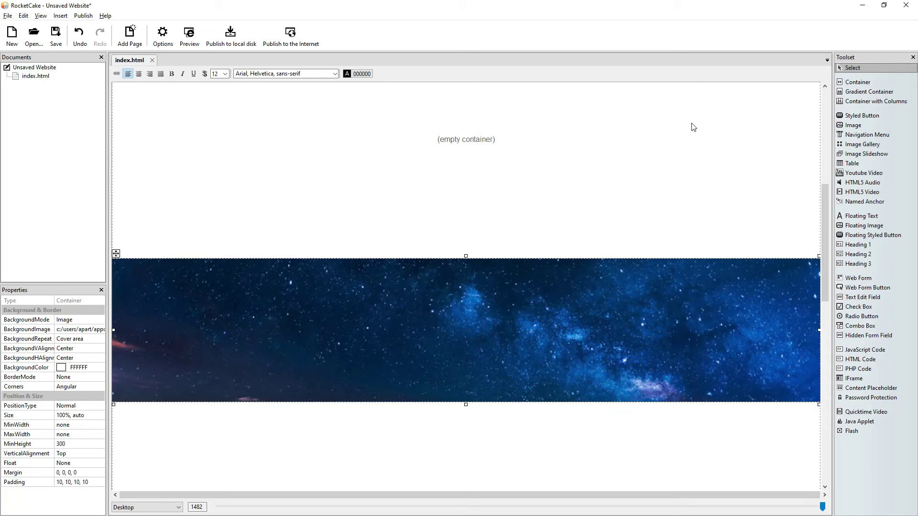
Step: Give the empty container below the lake image an 800 minimum height and preview the page
left_click_drag(825, 201, 832, 167)
left_click(601, 245)
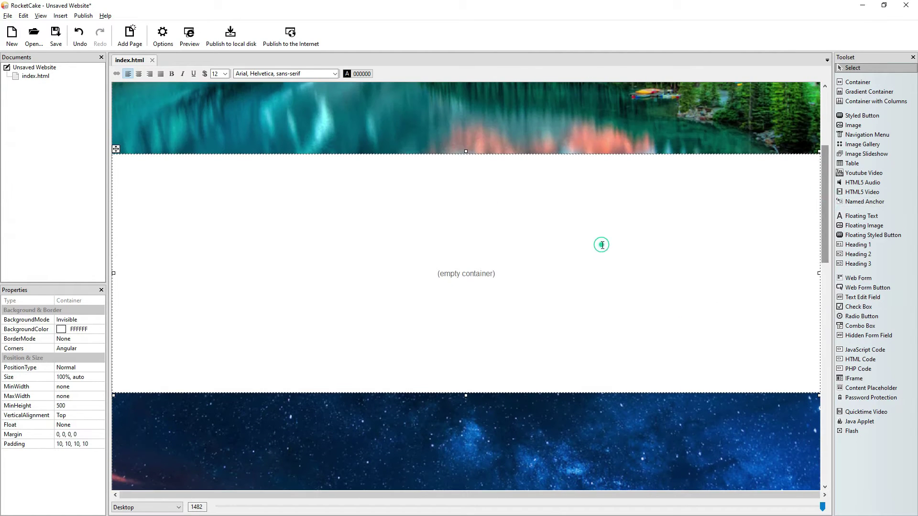
left_click(78, 406)
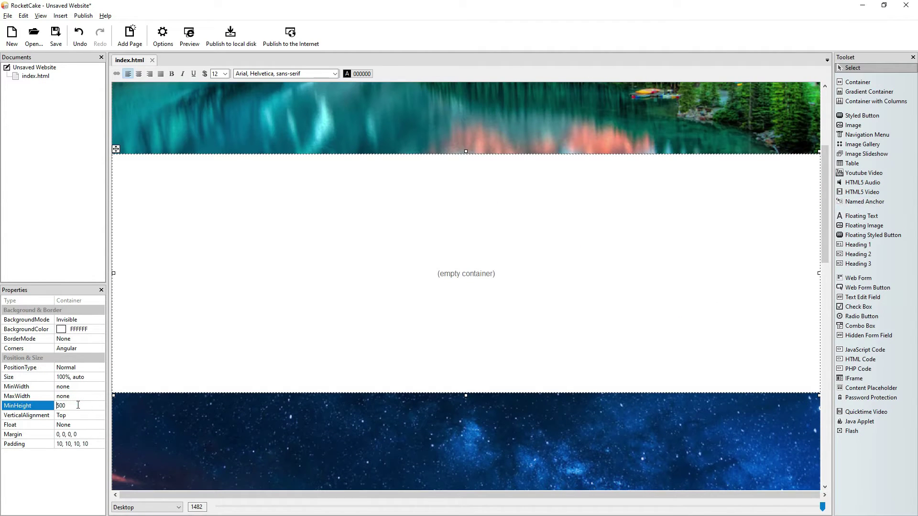
key("Return")
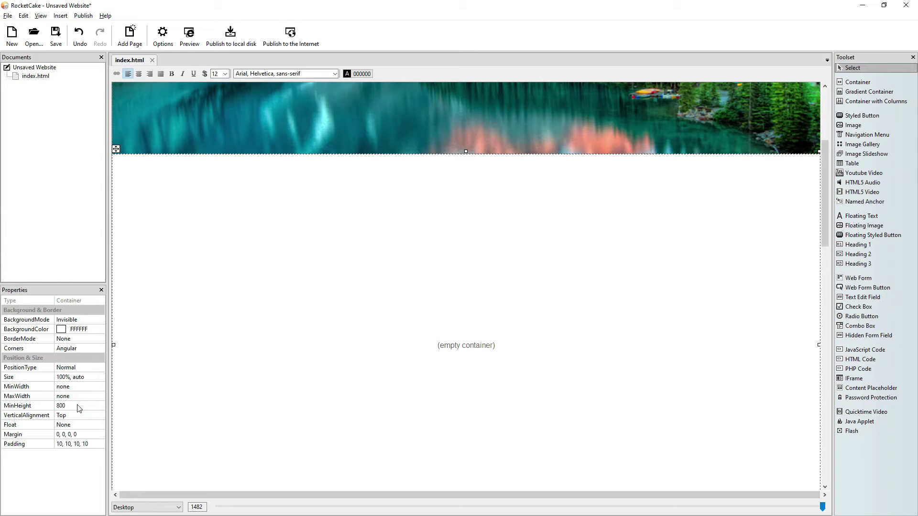
left_click(189, 35)
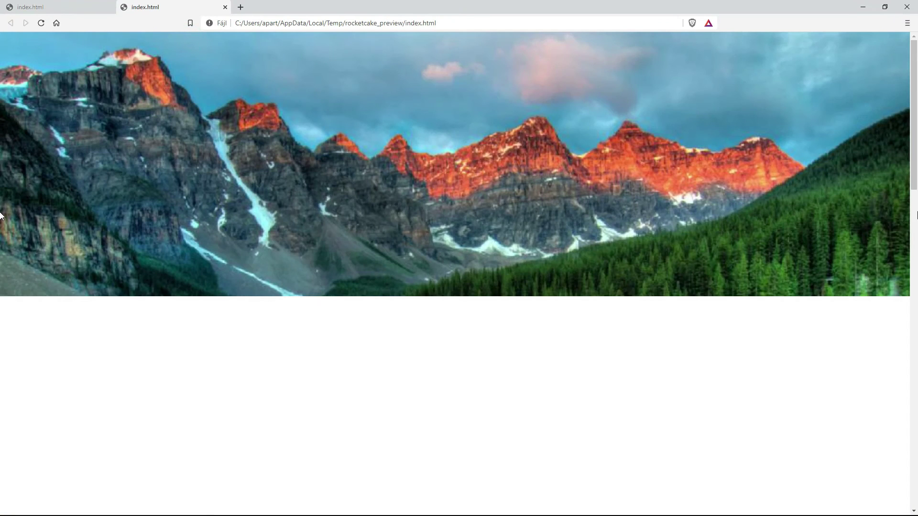
left_click_drag(913, 175, 0, 225)
key("alt+Tab")
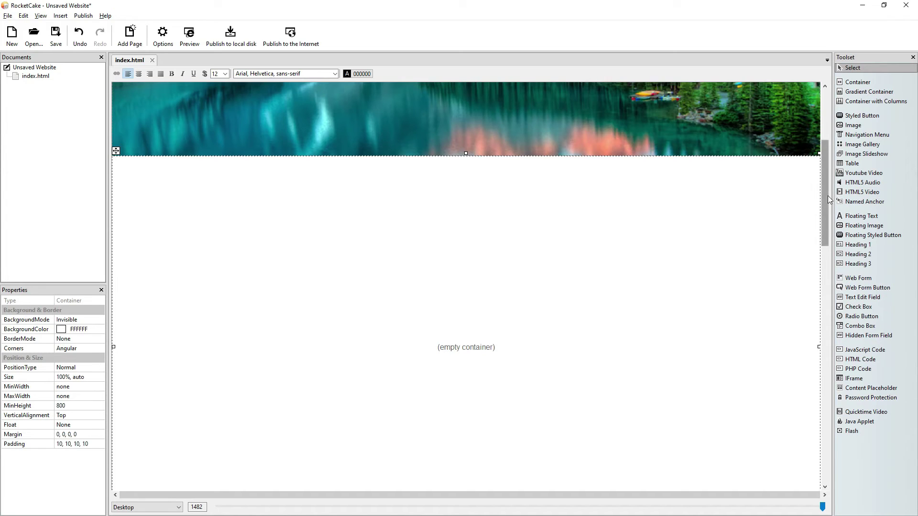
Step: Set the mountain banner and the empty container below it to a 500 minimum height
scroll(824, 191, "up", 5)
left_click(415, 299)
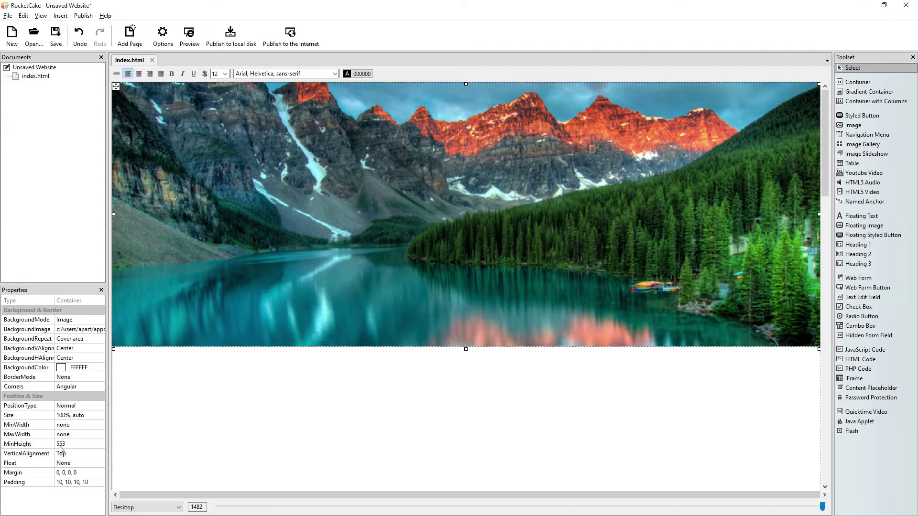
left_click(74, 444)
type("500")
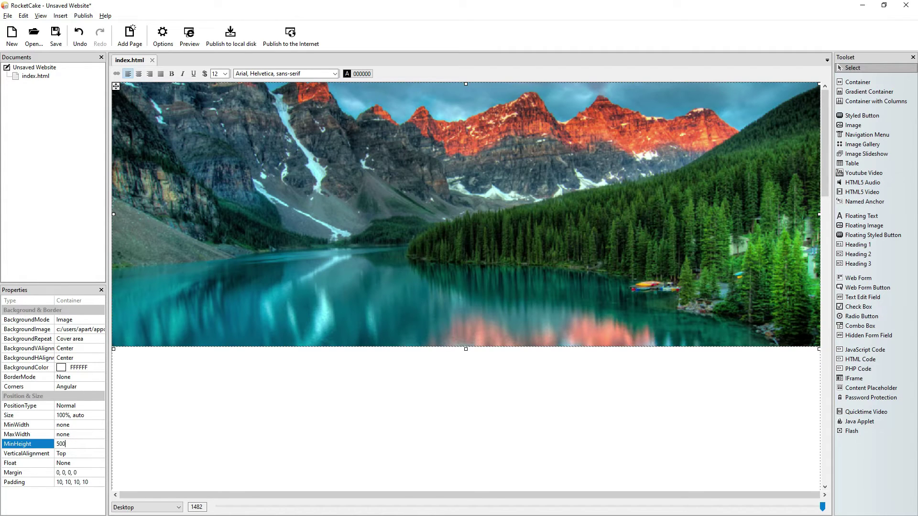
left_click(140, 305)
left_click(287, 399)
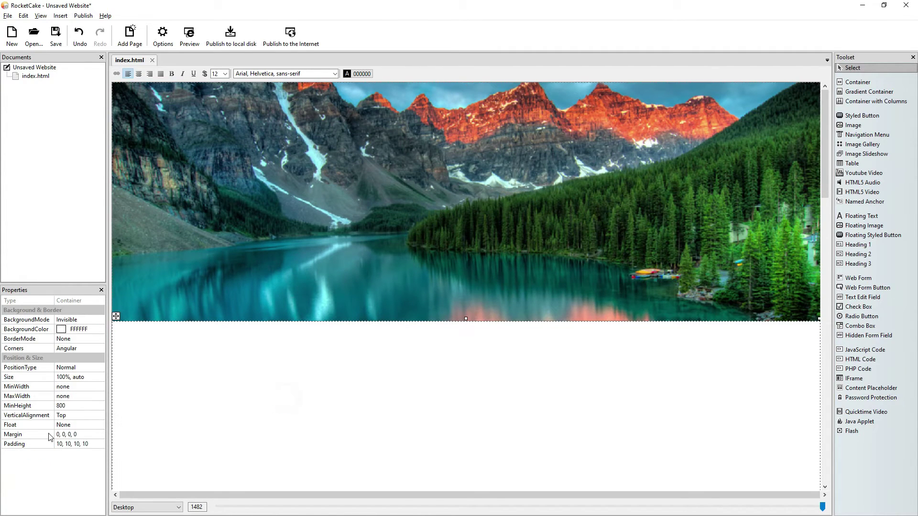
left_click(69, 406)
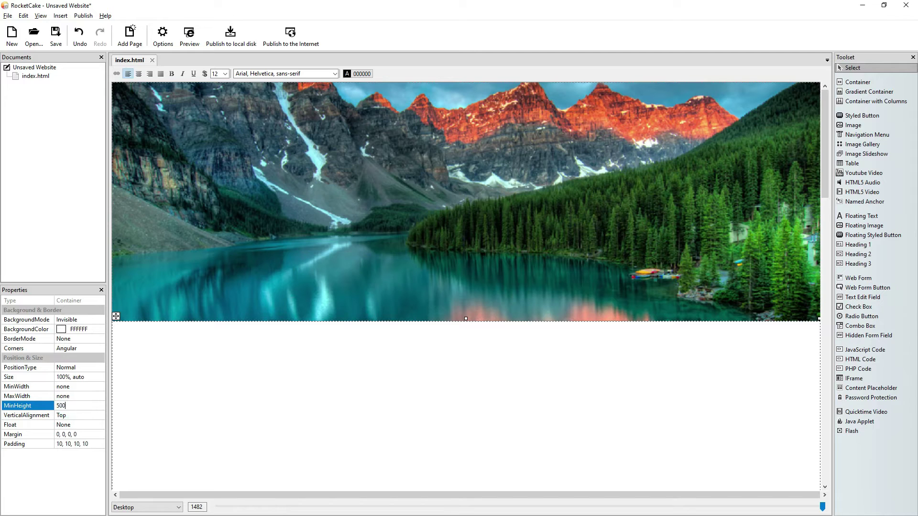
key("Return")
Step: Give the starry-sky container a minimum height of 500
left_click_drag(828, 140, 820, 245)
left_click(517, 286)
left_click(76, 444)
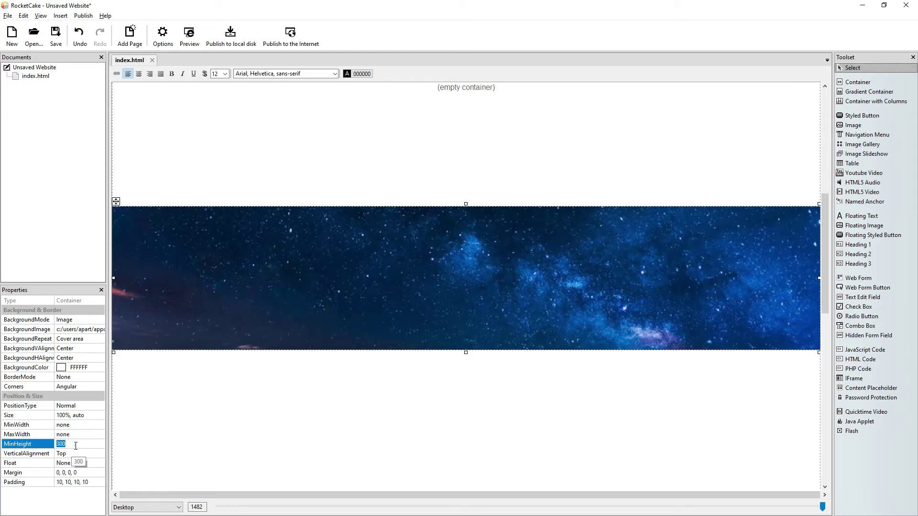
type("500")
key("Return")
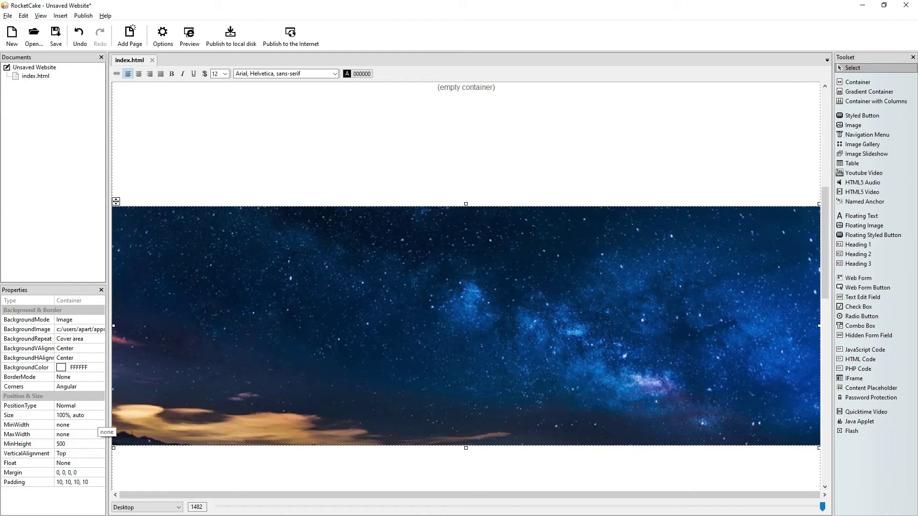
left_click_drag(827, 211, 826, 158)
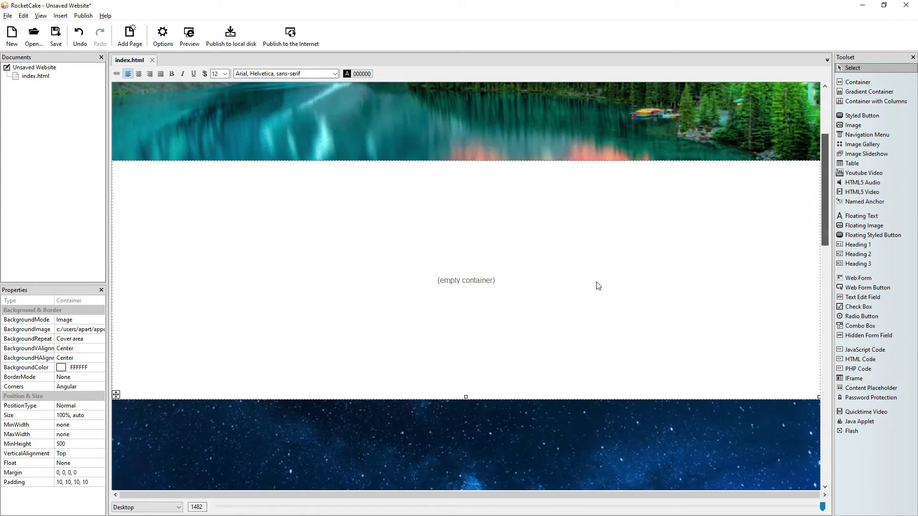
left_click(488, 291)
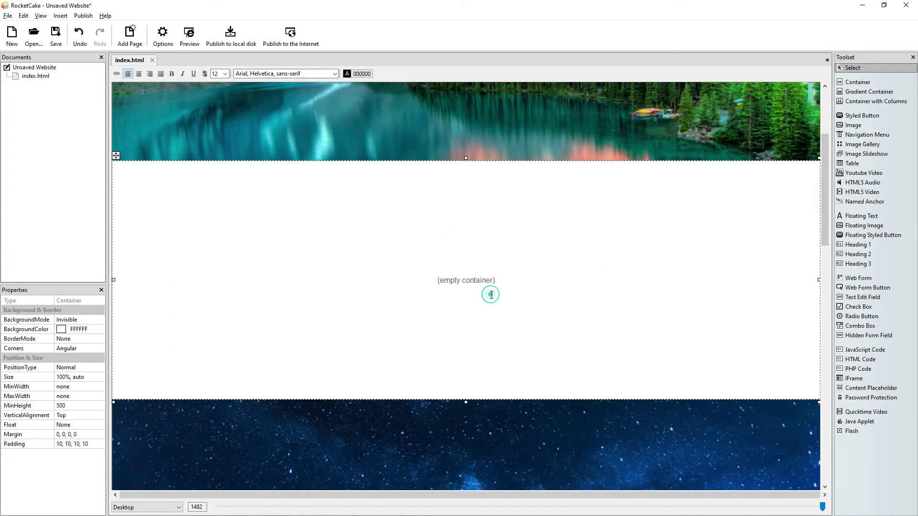
Step: Give the empty middle container the ladypretty portrait photo as its background image
left_click(100, 320)
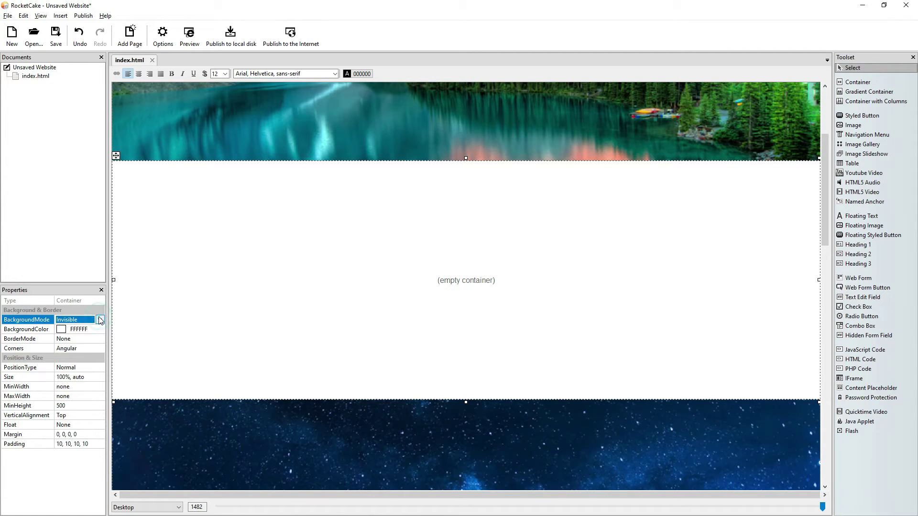
left_click(101, 320)
left_click(88, 348)
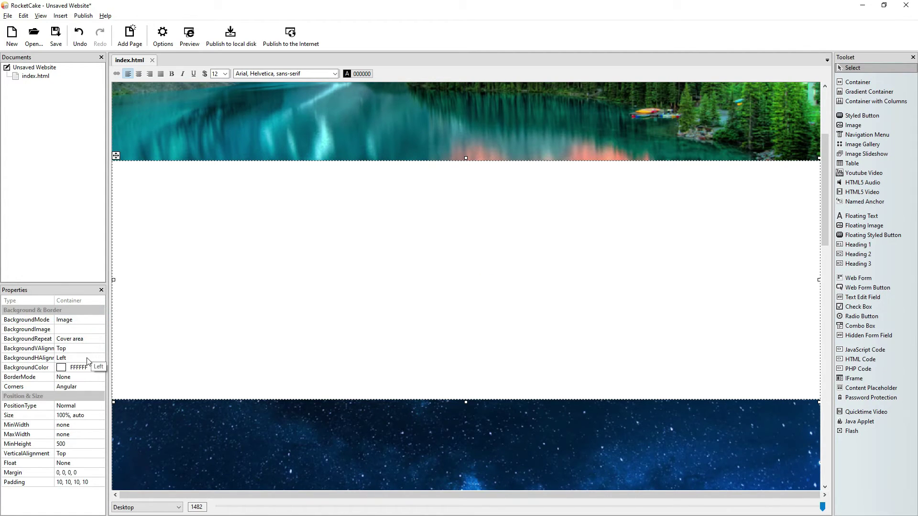
left_click(98, 330)
left_click(100, 329)
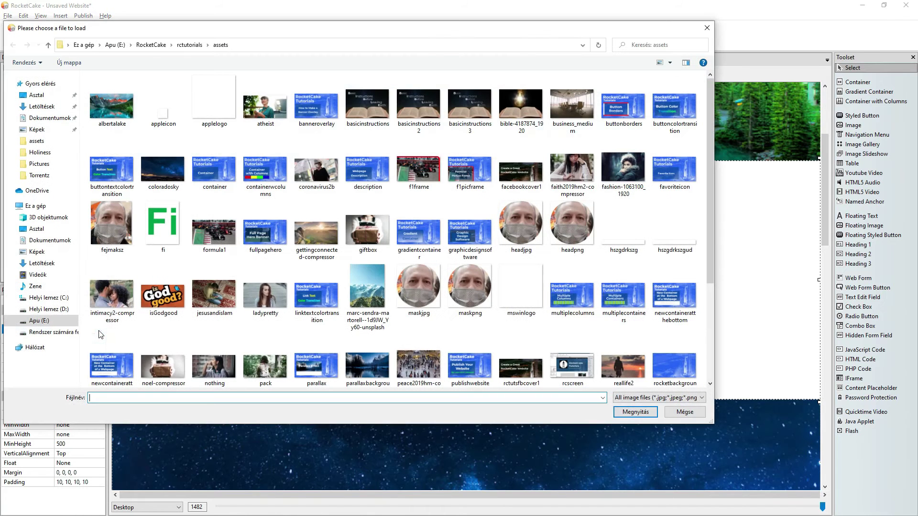
left_click(265, 292)
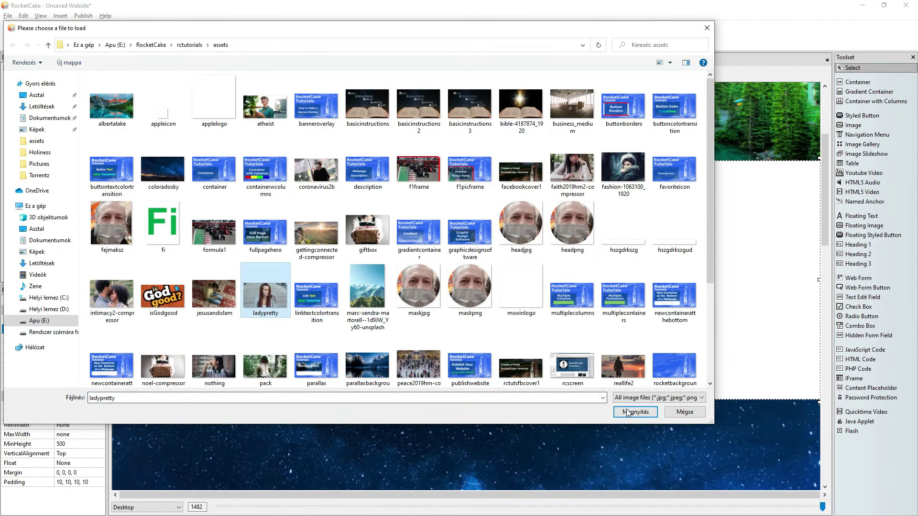
left_click(632, 411)
left_click(466, 282)
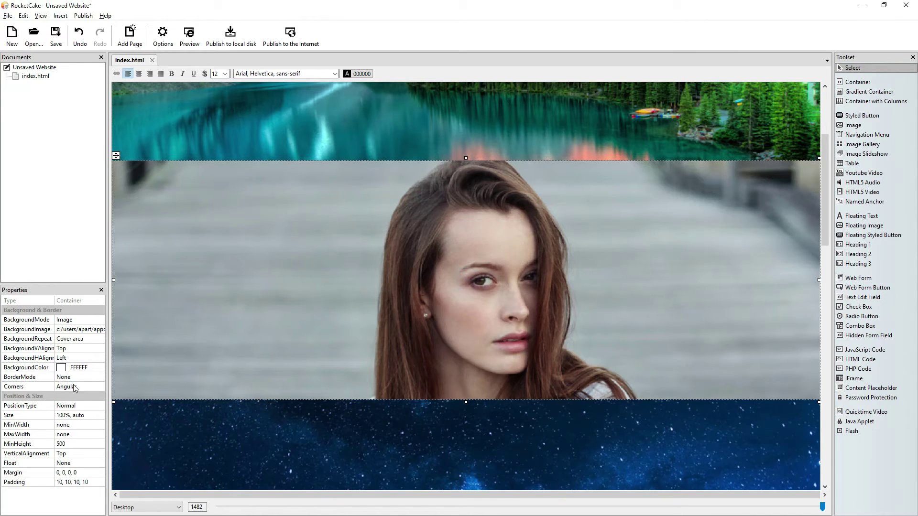
Step: Change the portrait background's vertical alignment from Top to Center
left_click(96, 349)
left_click(99, 348)
left_click(100, 352)
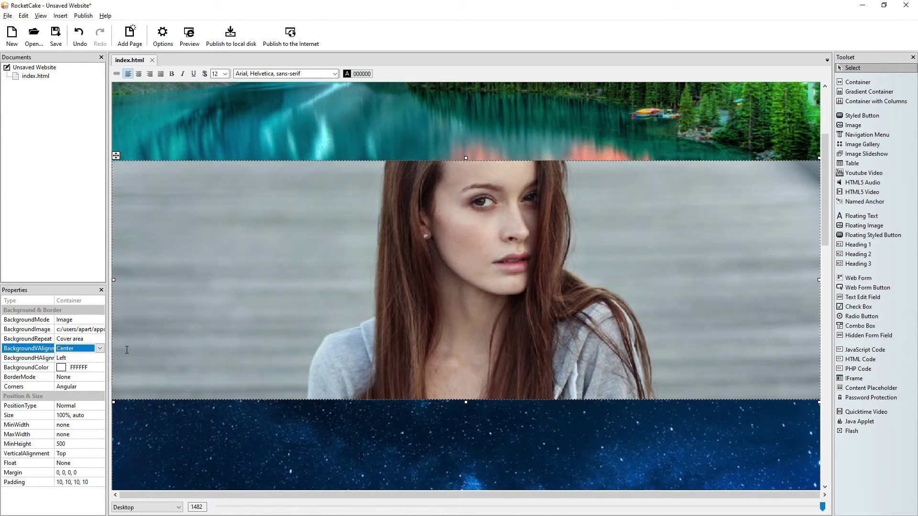
Step: Add the Additional CSS style 'background-attachment: fixed;' to the portrait container's HTML code
right_click(329, 281)
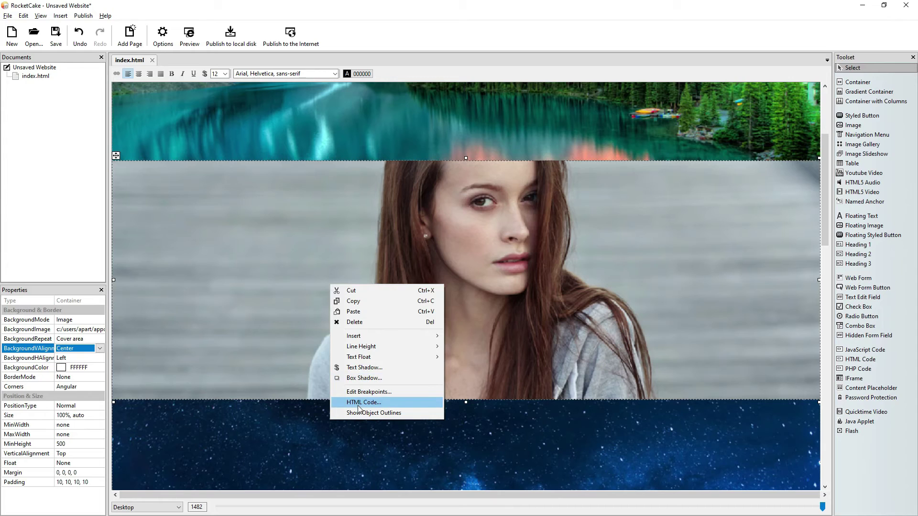
left_click(359, 404)
left_click(416, 300)
left_click(416, 322)
left_click(404, 329)
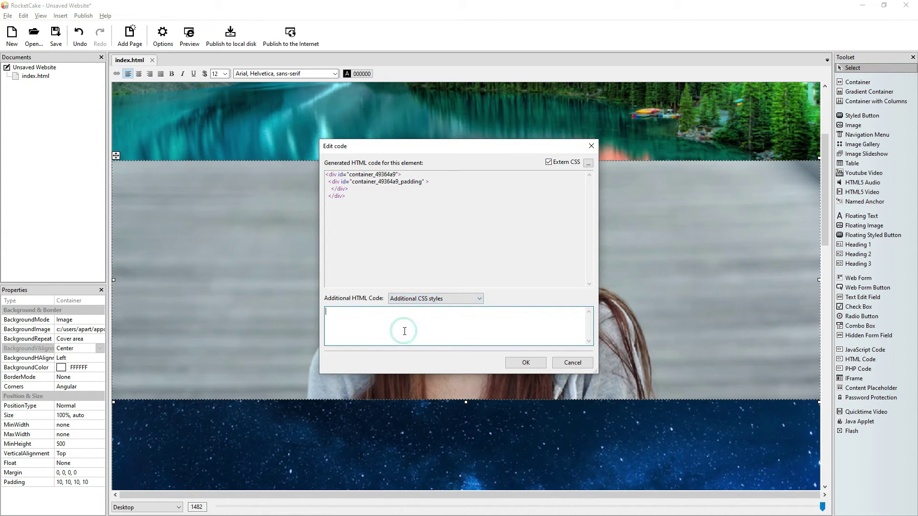
type("background-attachment: fixed;")
left_click(515, 364)
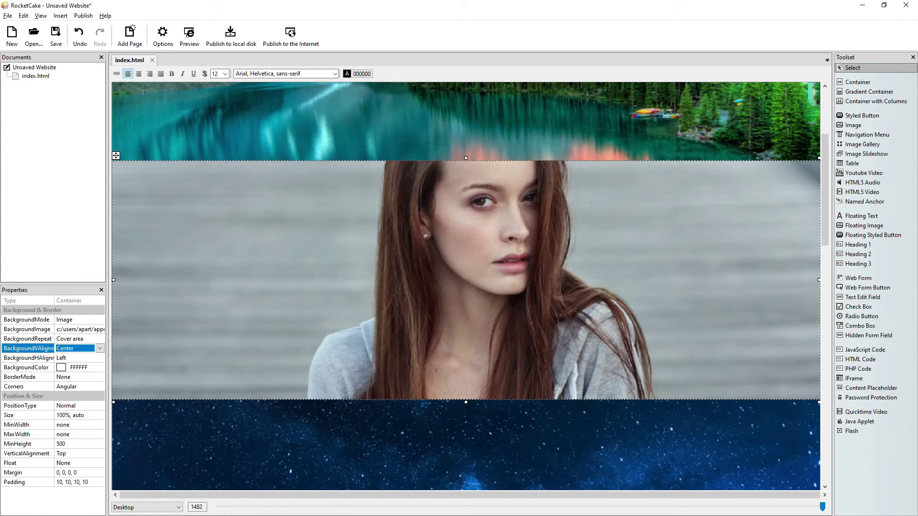
left_click(189, 34)
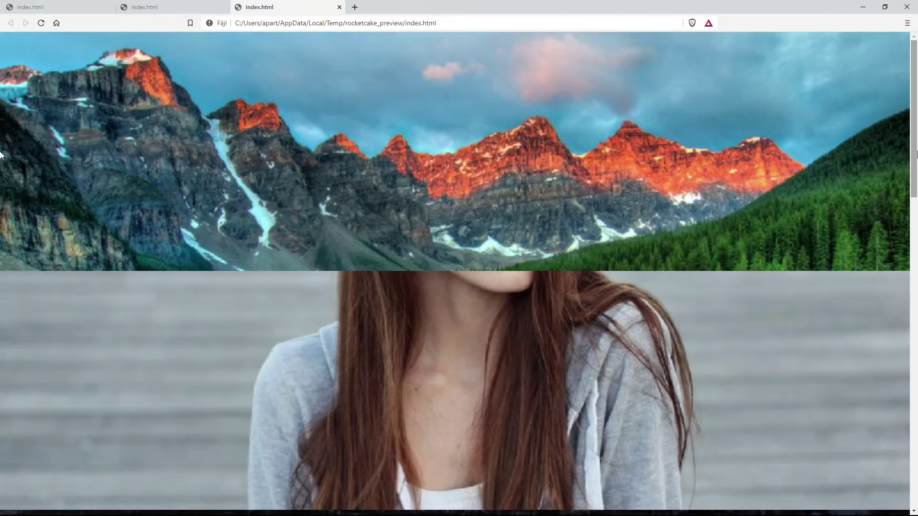
mouse_move(913, 121)
left_mouse_down()
mouse_move(904, 186)
mouse_move(915, 383)
mouse_move(915, 115)
left_mouse_up()
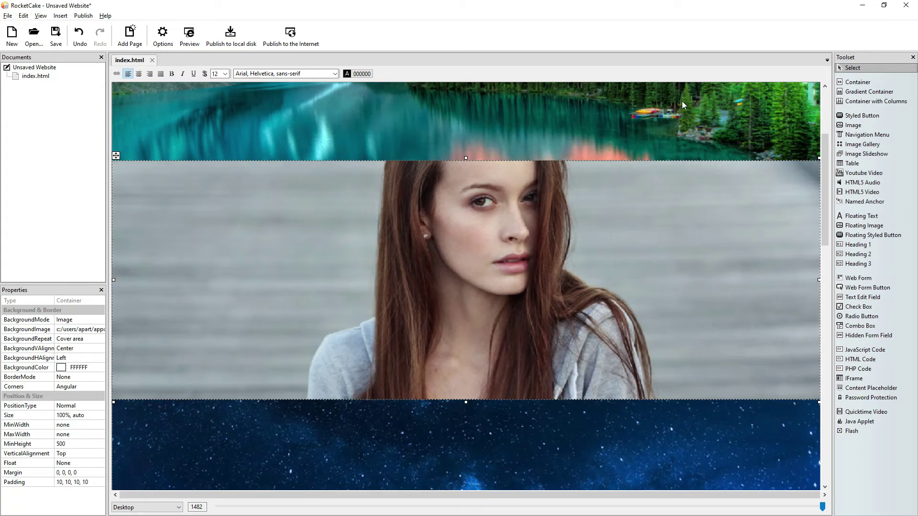
left_click(75, 443)
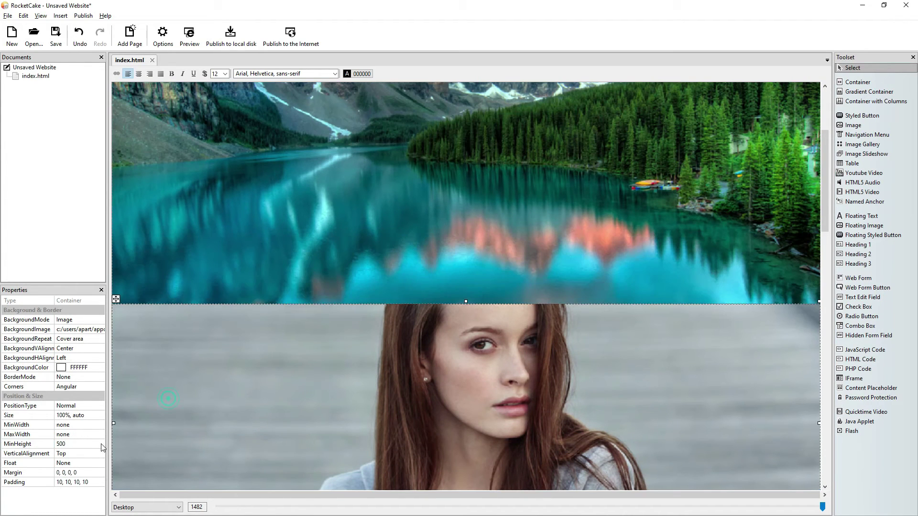
Step: Set MinHeight 800 on the portrait and starfield containers, then preview the page
left_click(80, 444)
type("8")
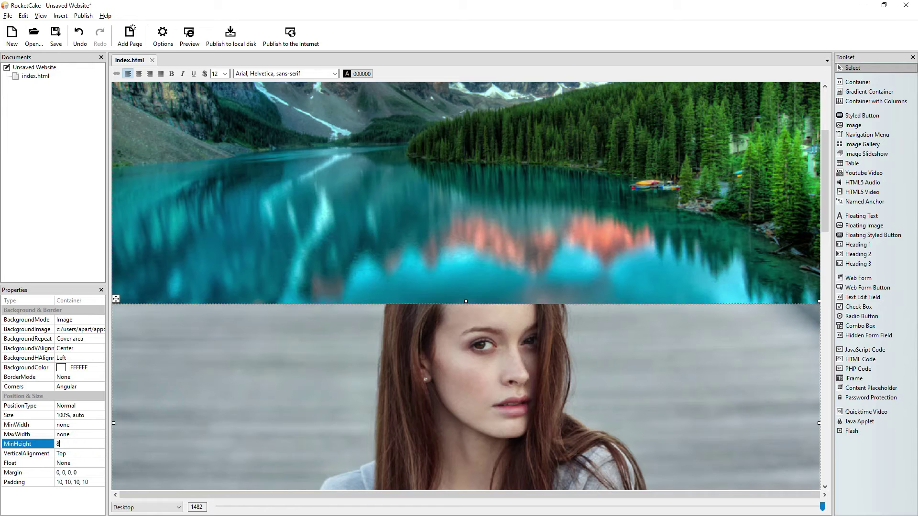
type("00")
key("Return")
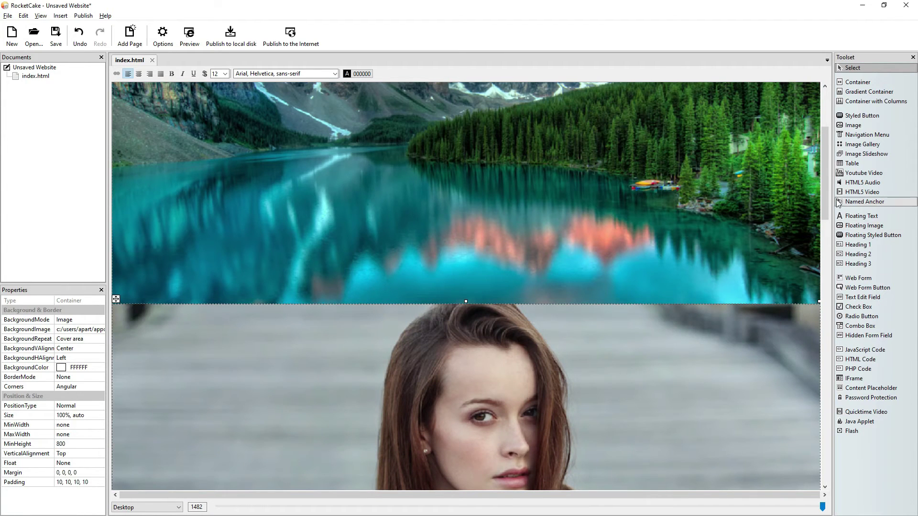
left_click_drag(824, 205, 817, 258)
scroll(816, 259, "down", 3)
left_click(496, 386)
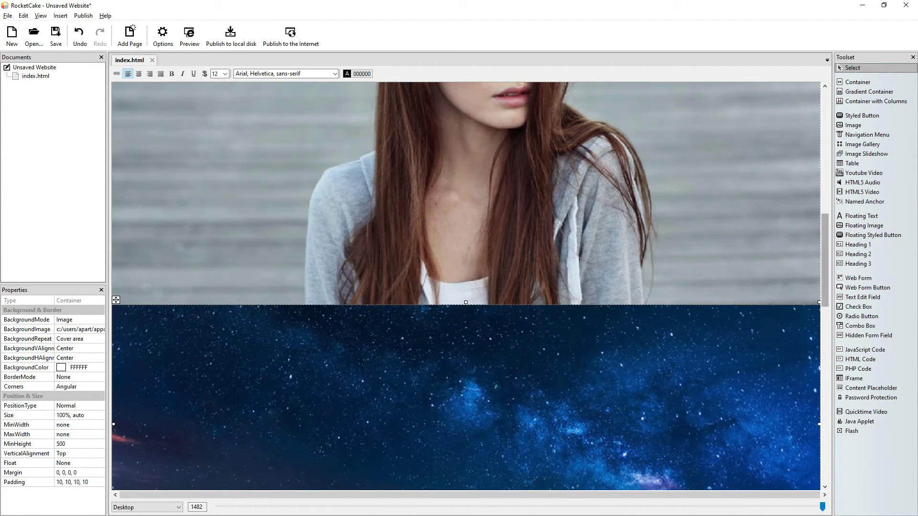
left_click(88, 444)
type("80")
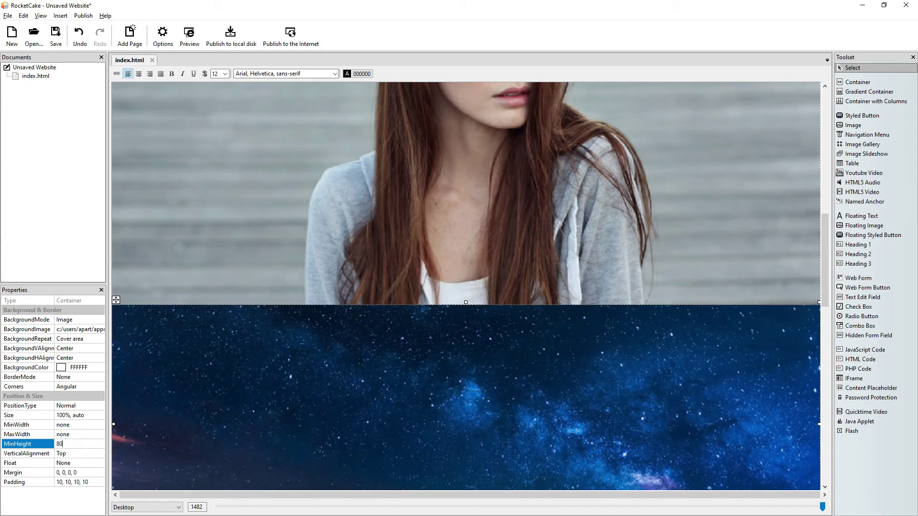
type("0")
key("Return")
left_click(196, 38)
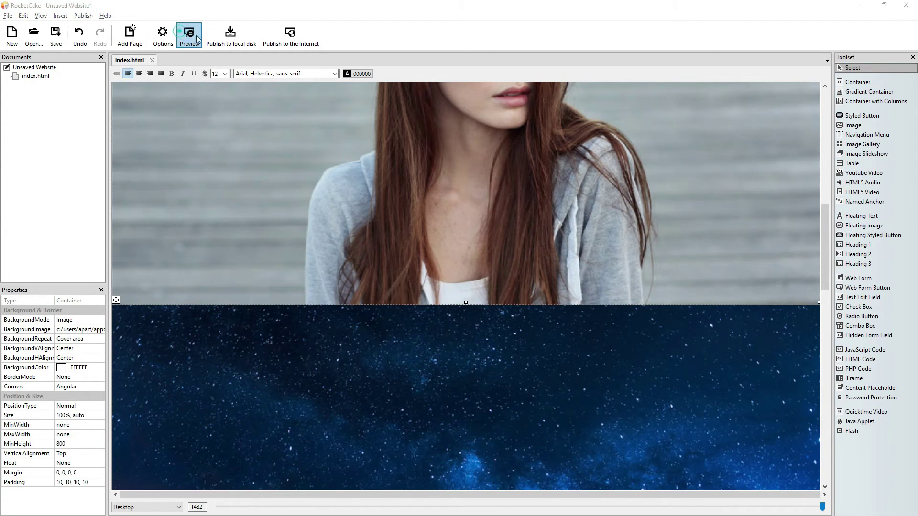
Step: Scroll through the browser preview, close it, and bring the editor to the starry-sky section
scroll(914, 158, "down", 5)
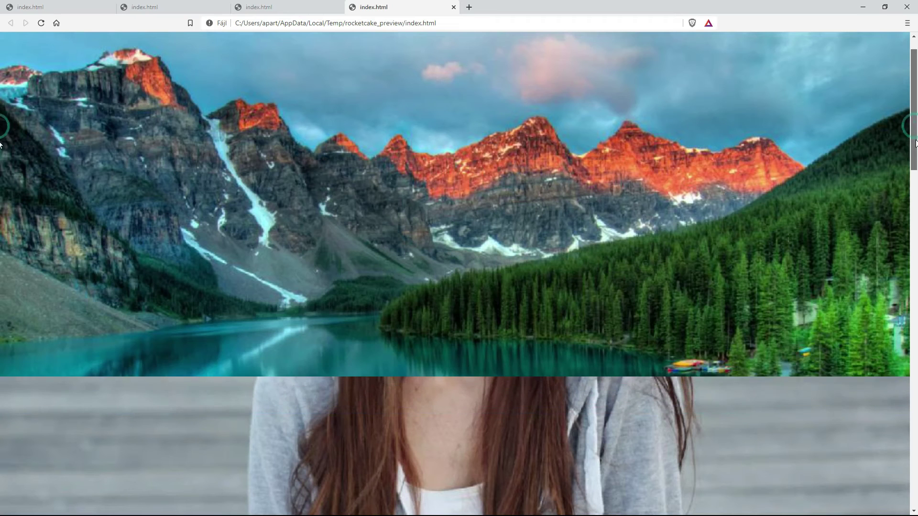
left_click_drag(914, 183, 917, 123)
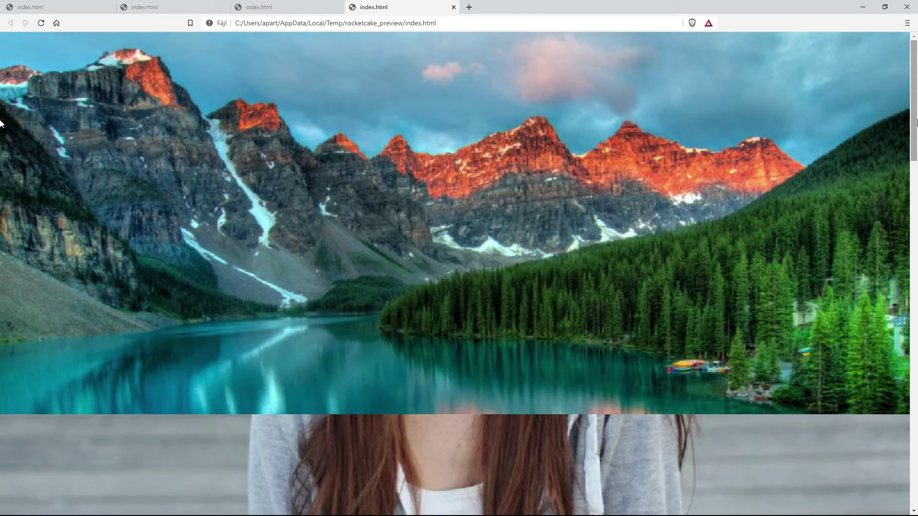
left_click(904, 5)
left_click(820, 216)
left_click_drag(820, 216, 825, 240)
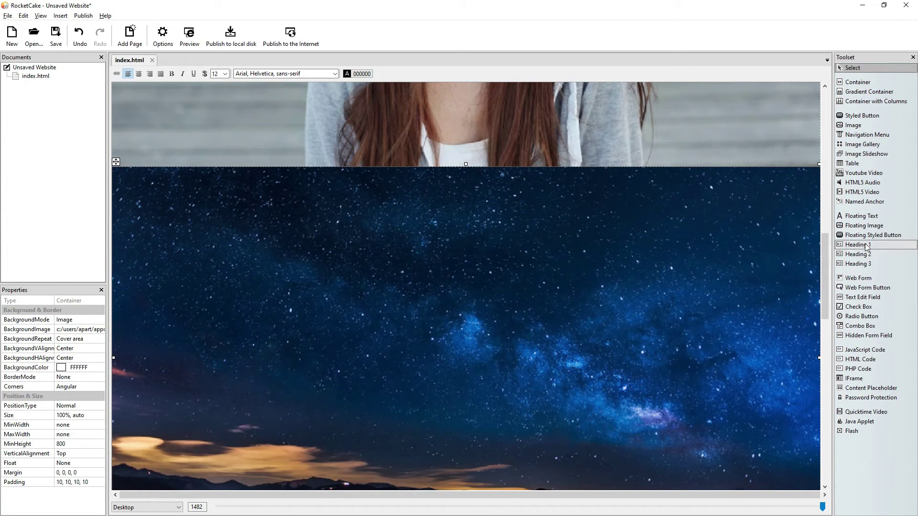
Step: Insert a Heading 1 in the starry-sky section with white FFFFFF text reading 'Header Text'
left_click(858, 245)
left_click(441, 343)
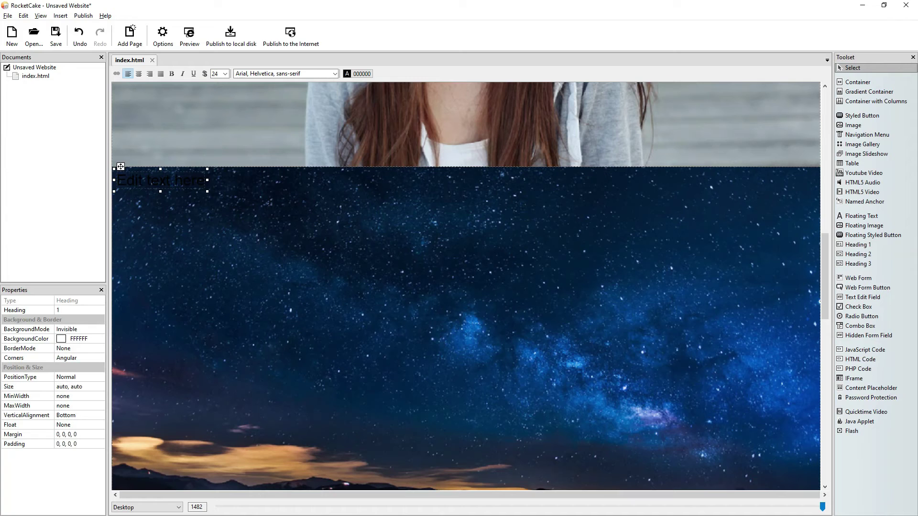
left_click_drag(117, 180, 170, 181)
left_click(358, 74)
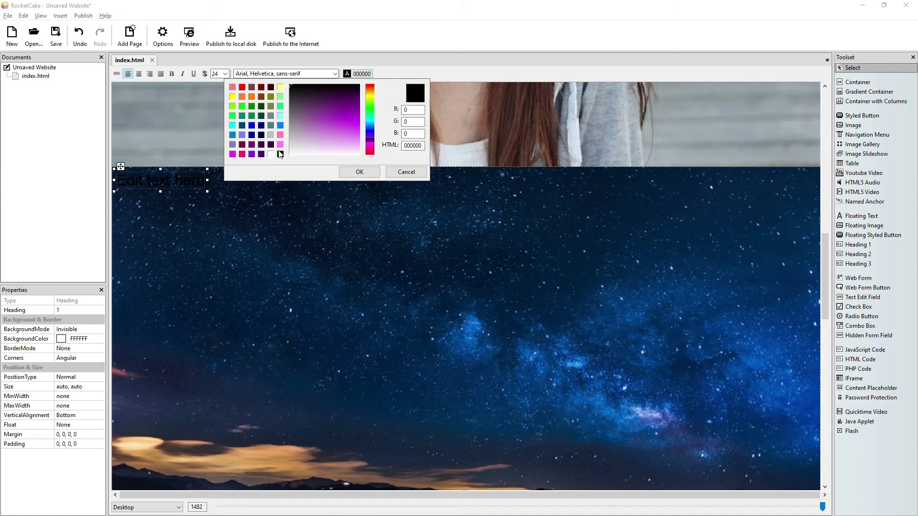
left_click(269, 154)
left_click(359, 171)
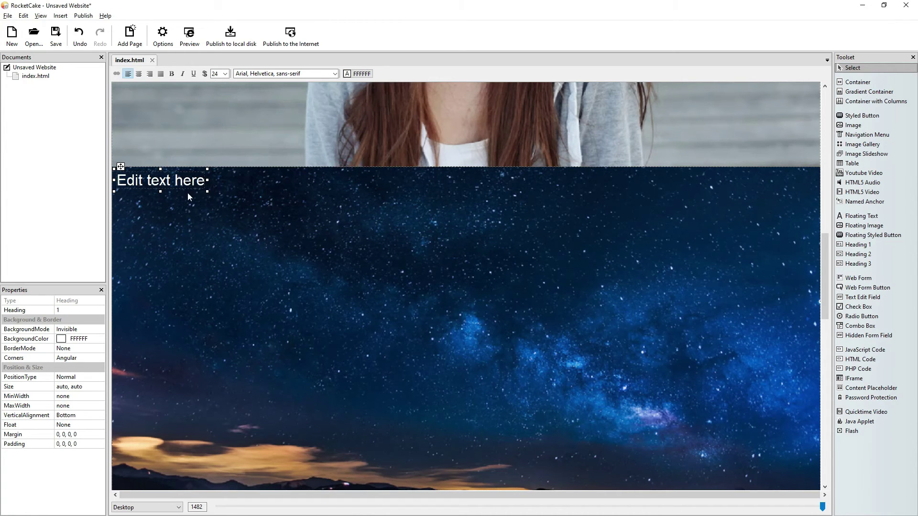
left_click(183, 182)
double_click(184, 182)
type("H")
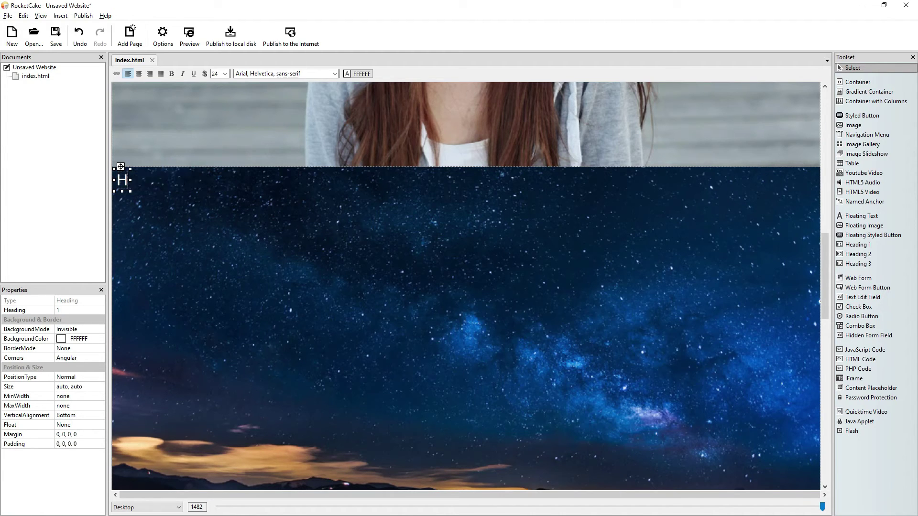
type("eader Text")
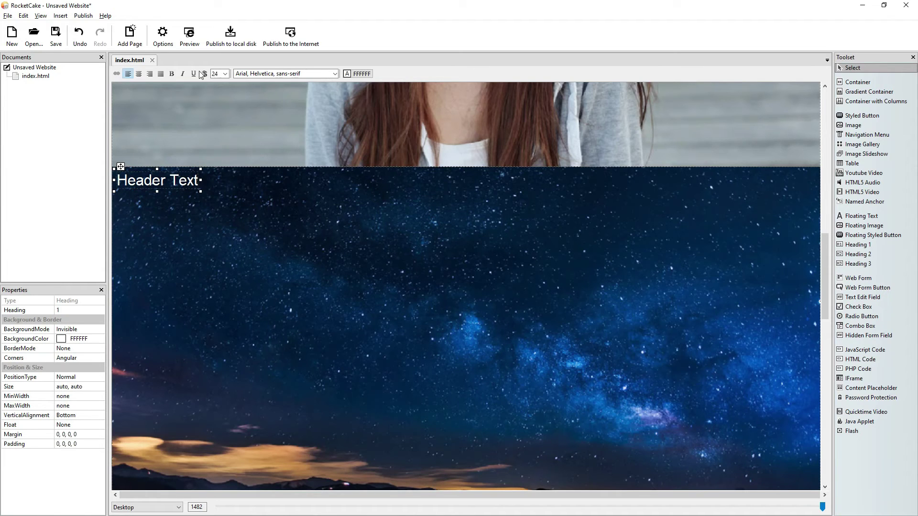
Step: Make the heading size 60 and bold, and centre-align it
left_click(225, 74)
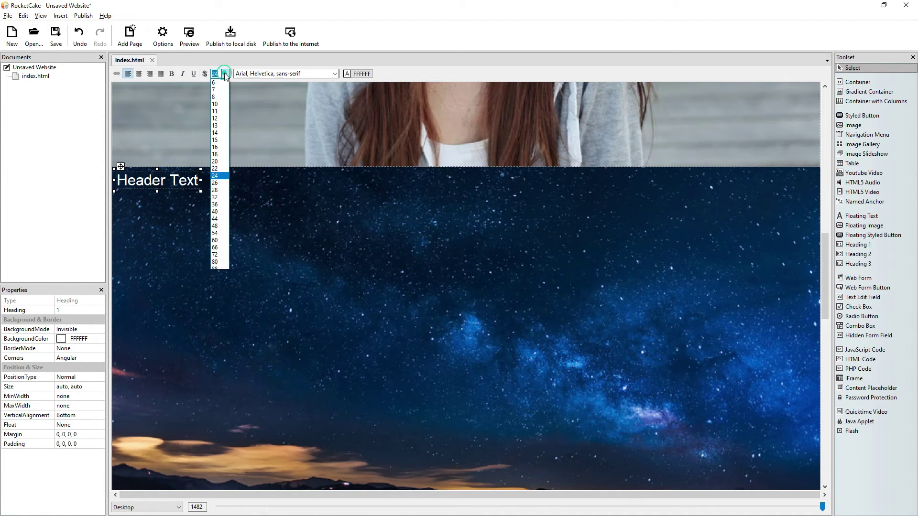
left_click(215, 240)
left_click(171, 74)
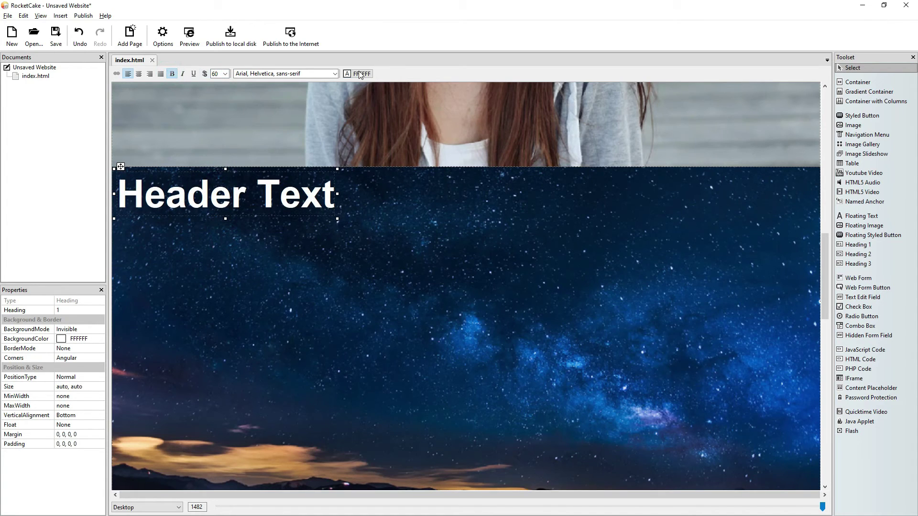
left_click(359, 73)
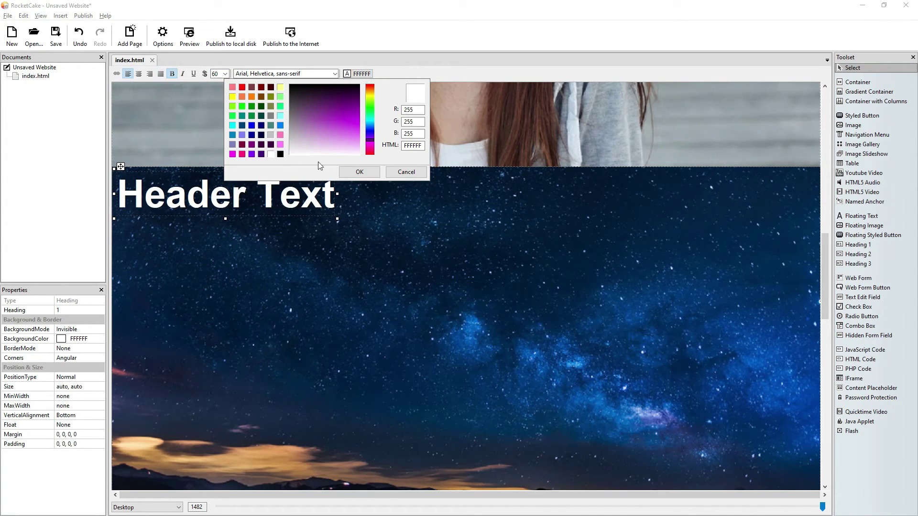
left_click(212, 229)
left_click(219, 204)
left_click(139, 74)
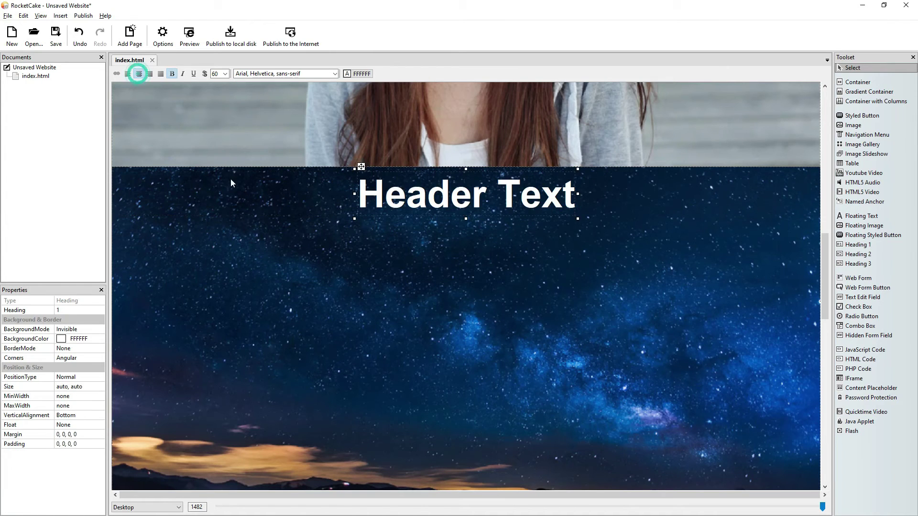
left_click(283, 195)
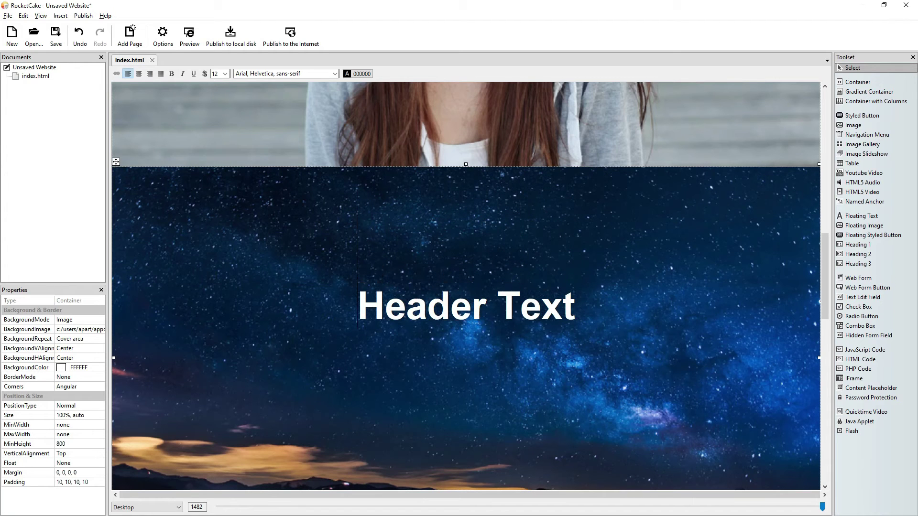
left_click(189, 36)
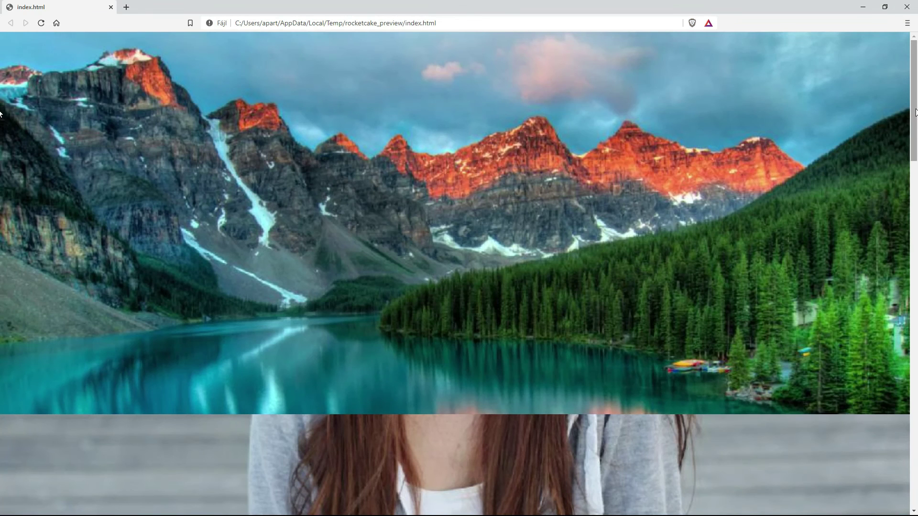
left_click_drag(914, 117, 916, 289)
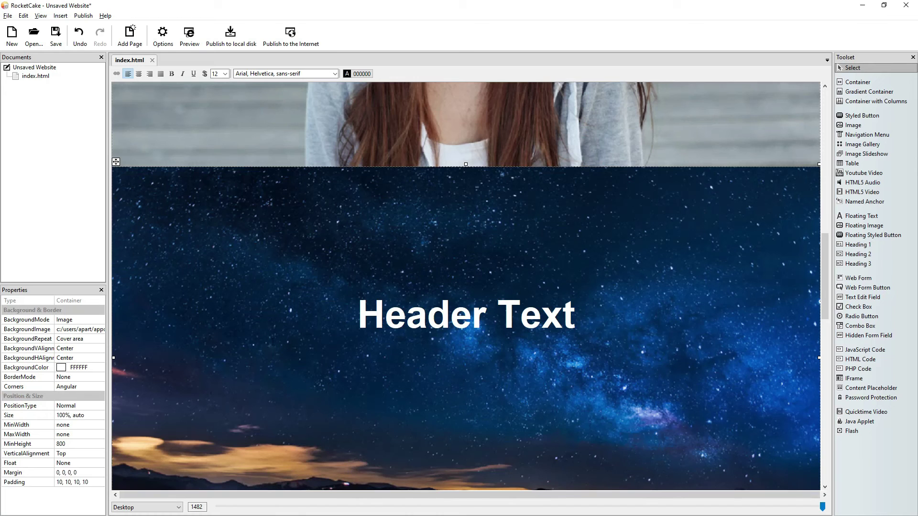
left_click(270, 340)
left_click(275, 328)
Step: Paste a copy of the heading into the mountain-lake container with blank lines above it
left_click(456, 377)
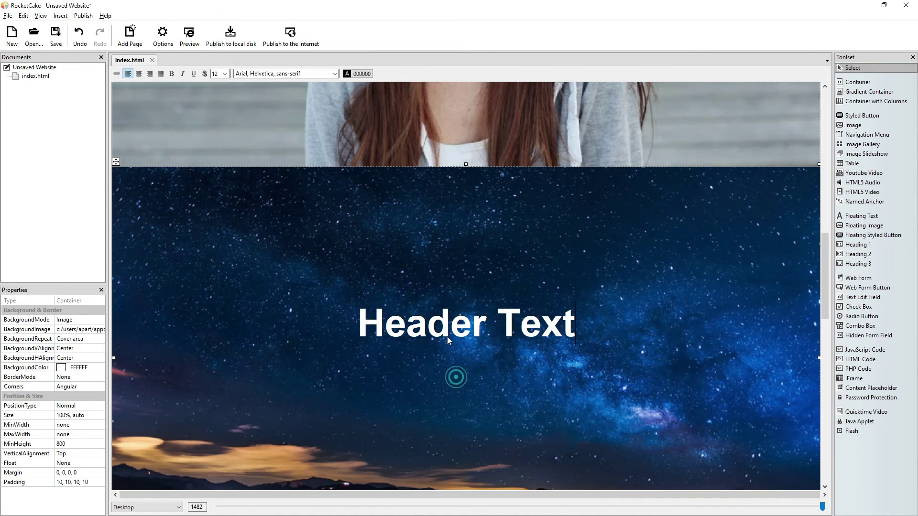
left_click(447, 336)
left_click_drag(825, 287, 827, 99)
left_click(381, 287)
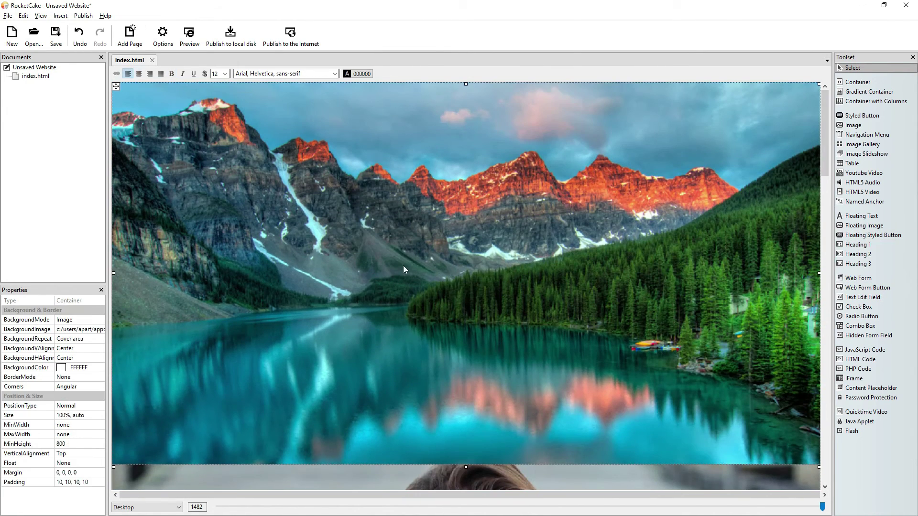
key("ctrl+v")
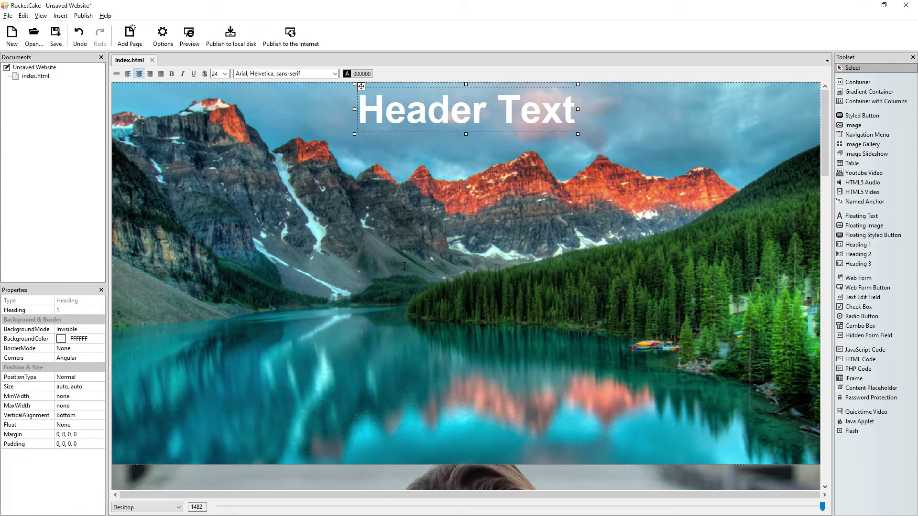
left_click(279, 139)
key("Return")
key("Return")
key("Return")
key("Return")
key("Return")
key("Return")
key("Return")
key("Return")
key("Return")
key("Return")
key("Return")
key("Return")
key("Return")
key("Return")
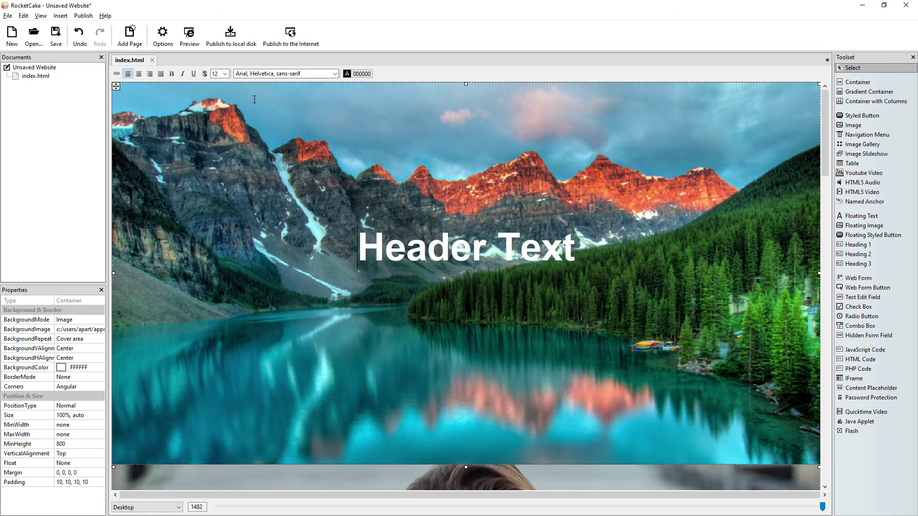
key("Return")
key("Return")
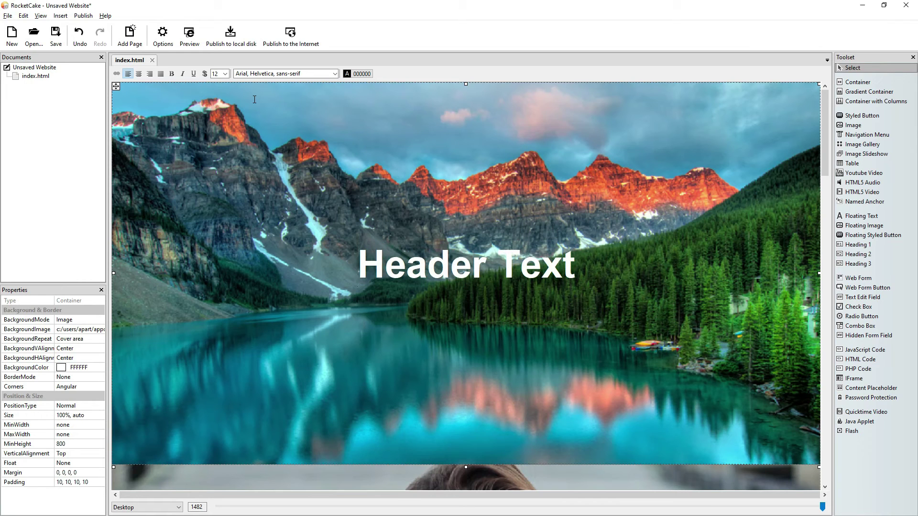
Step: Retype the pasted heading as 'Website Title' and preview the page
left_click(451, 264)
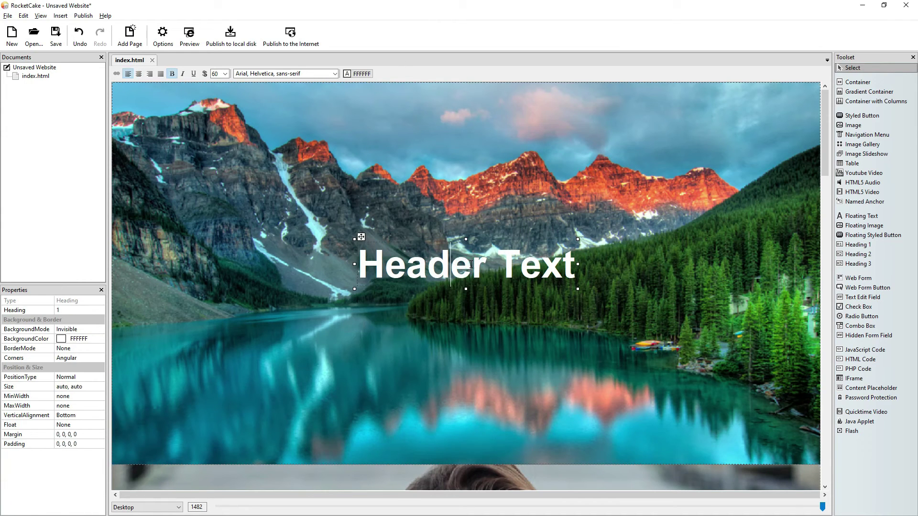
key("Home")
type("Website ")
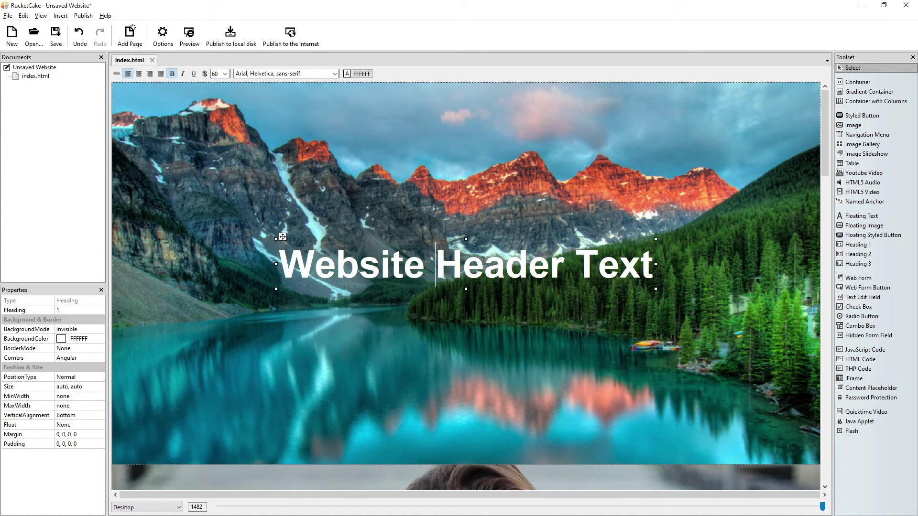
type("Title")
key("shift+End")
key("Delete")
left_click(190, 37)
left_click_drag(910, 131, 907, 348)
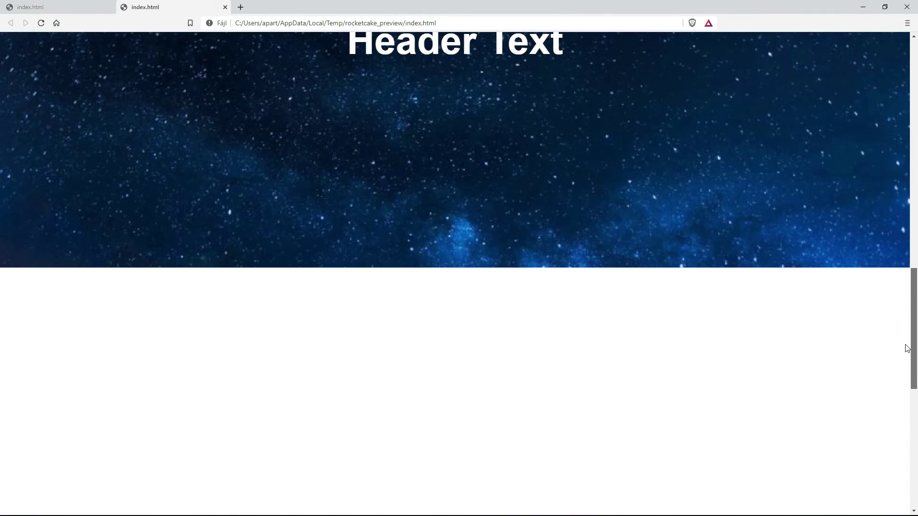
left_click(906, 7)
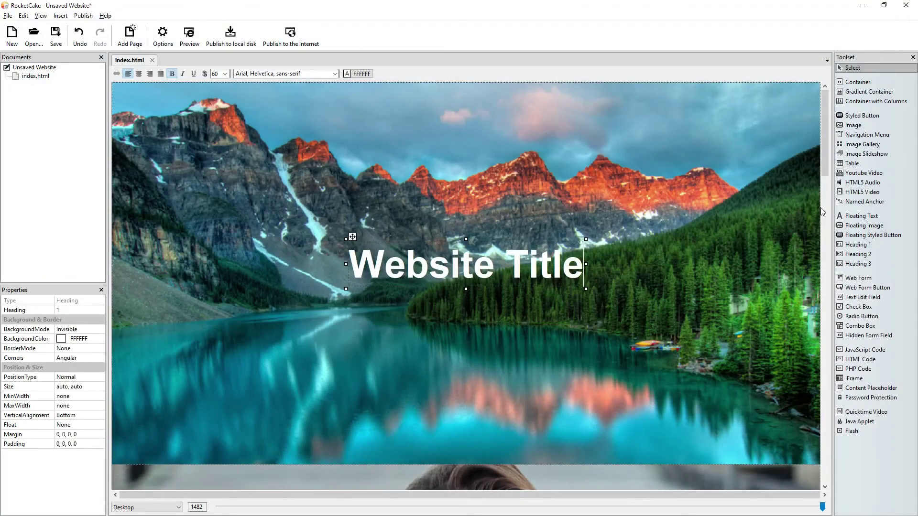
left_click_drag(823, 162, 820, 389)
Step: Type 'background-attachment: fixed;' at the top of the blank bottom container
left_click(481, 264)
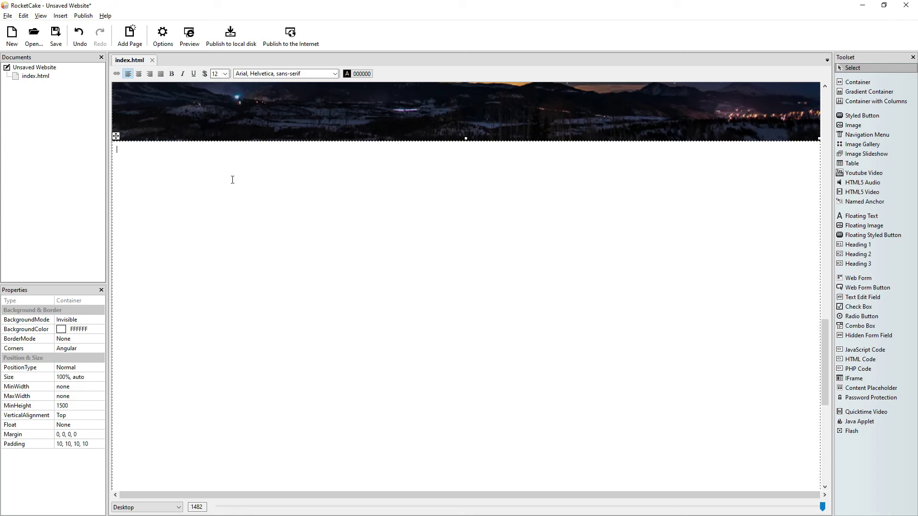
type("background-attachment: ")
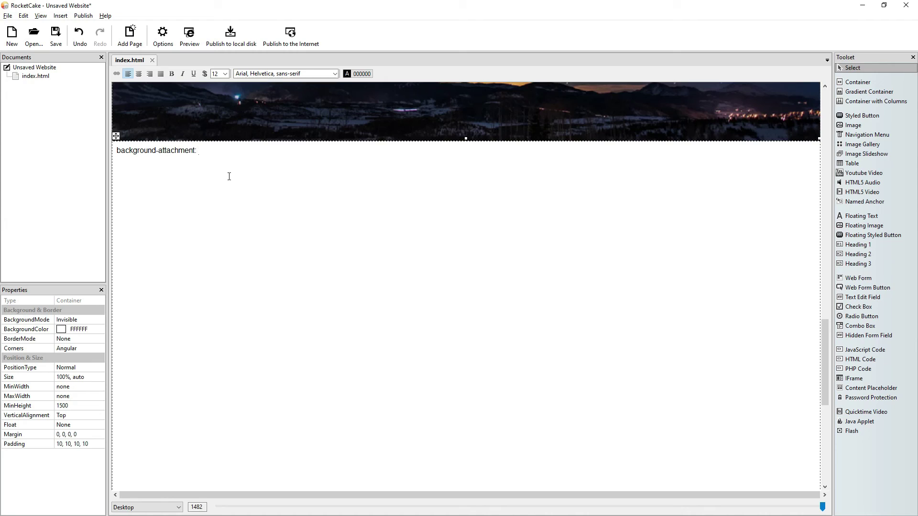
type("fixed;")
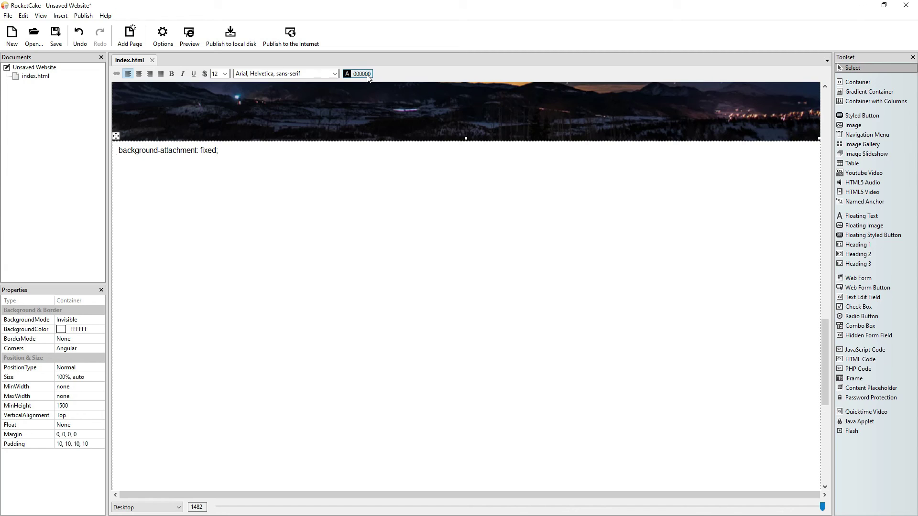
Step: Format the line centred, bold, size 32, in blue 0080FF
left_click(138, 74)
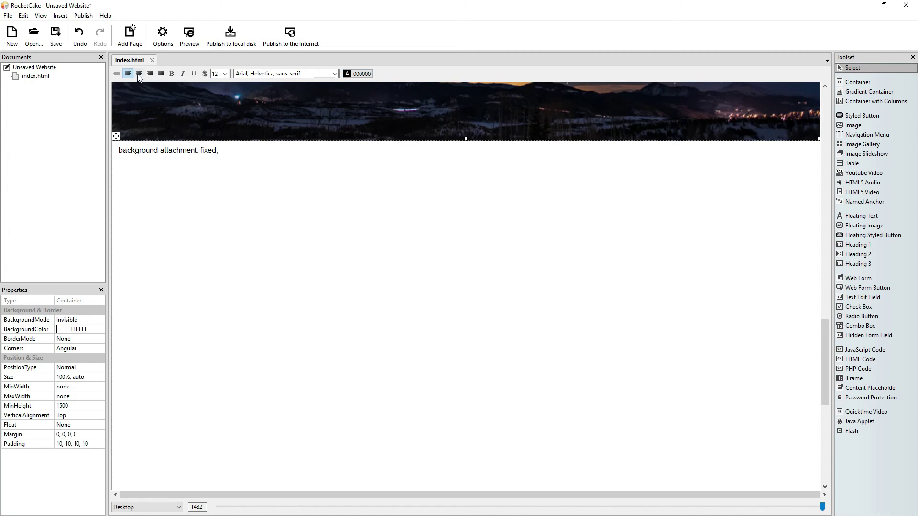
left_click(354, 73)
left_click(280, 125)
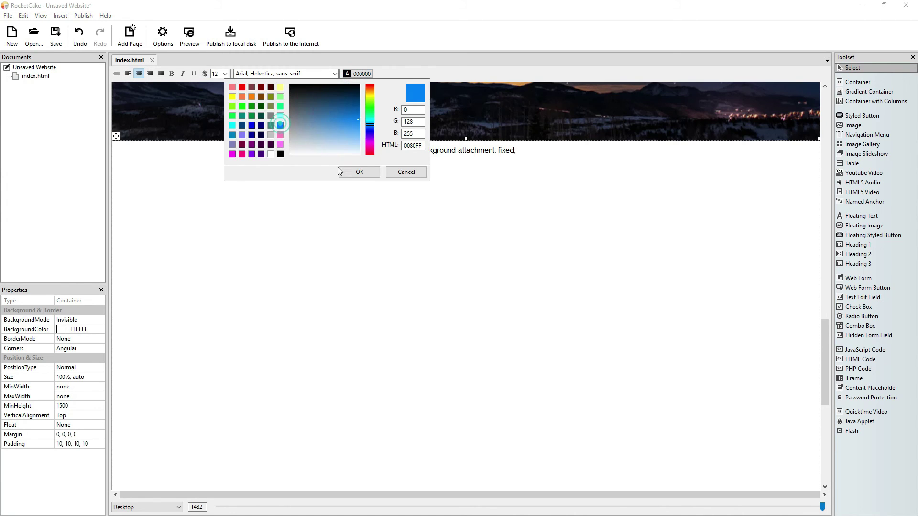
left_click(359, 172)
left_click(225, 74)
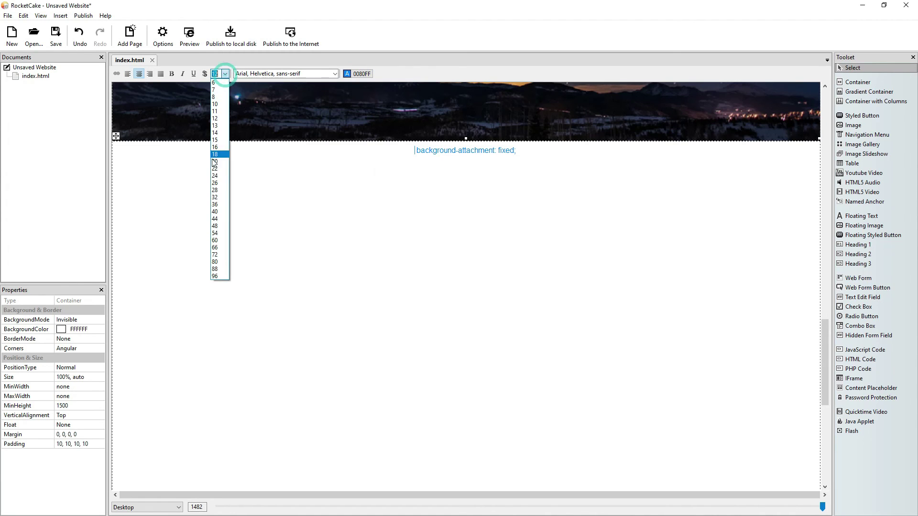
left_click(214, 196)
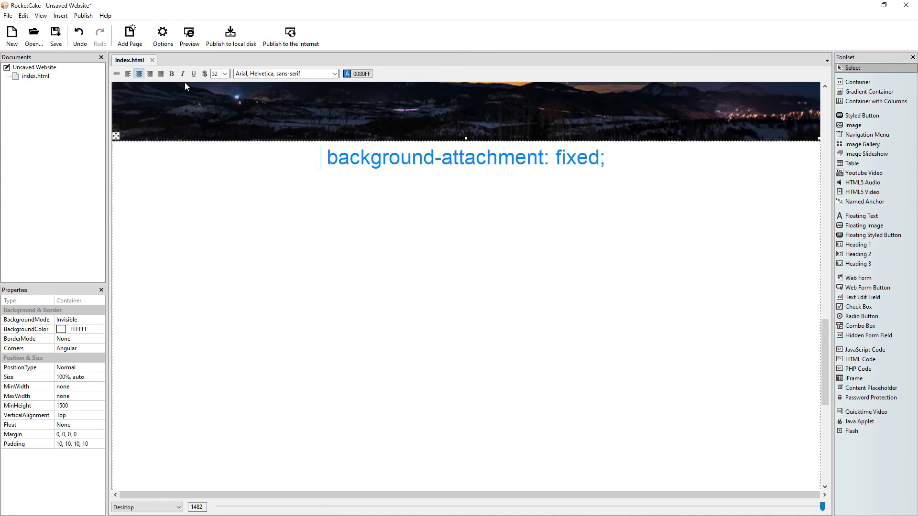
left_click(172, 74)
Step: Add a blank line above the text and start a new line below it
left_click(189, 165)
key("Return")
key("Return")
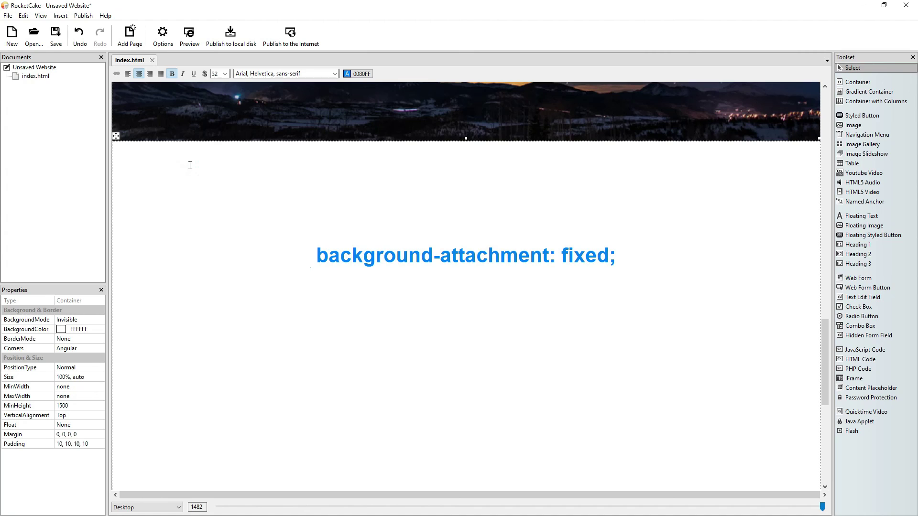
key("Up")
key("Up")
key("Delete")
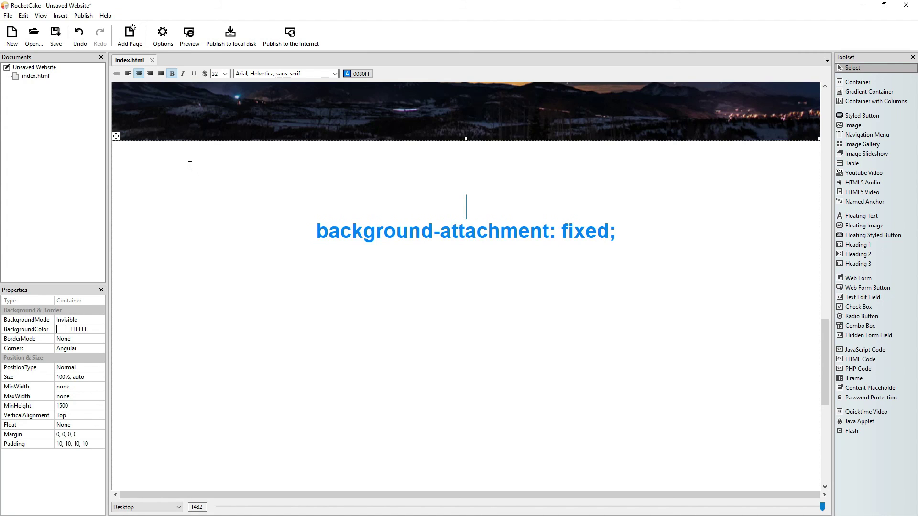
key("Right")
key("End")
key("Return")
key("Return")
Step: Type 'rocketcaketutorials.com' on the line below, fixing a typo along the way
type("rock")
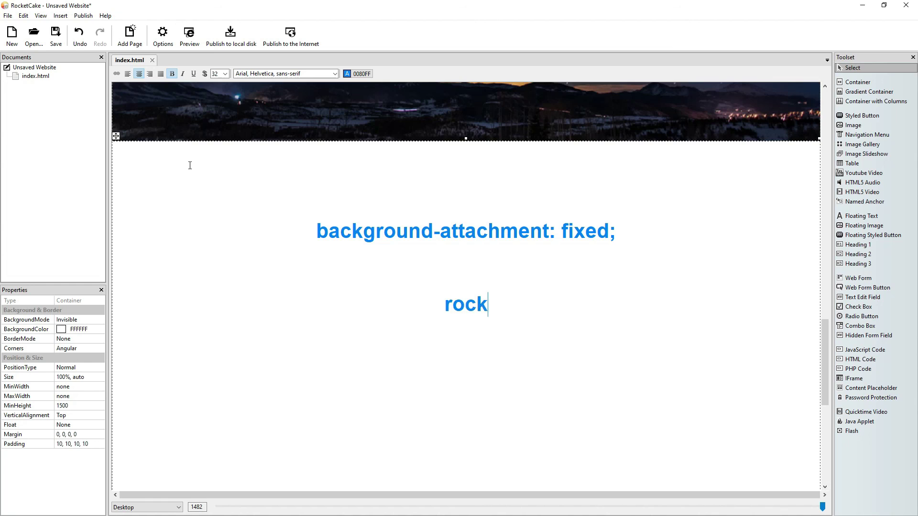
type("a")
key("BackSpace")
type("etcake")
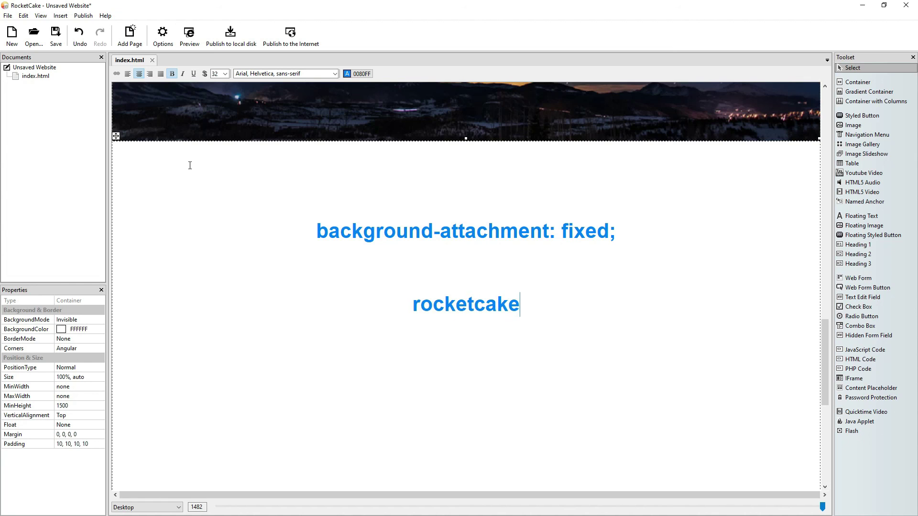
type("tutori")
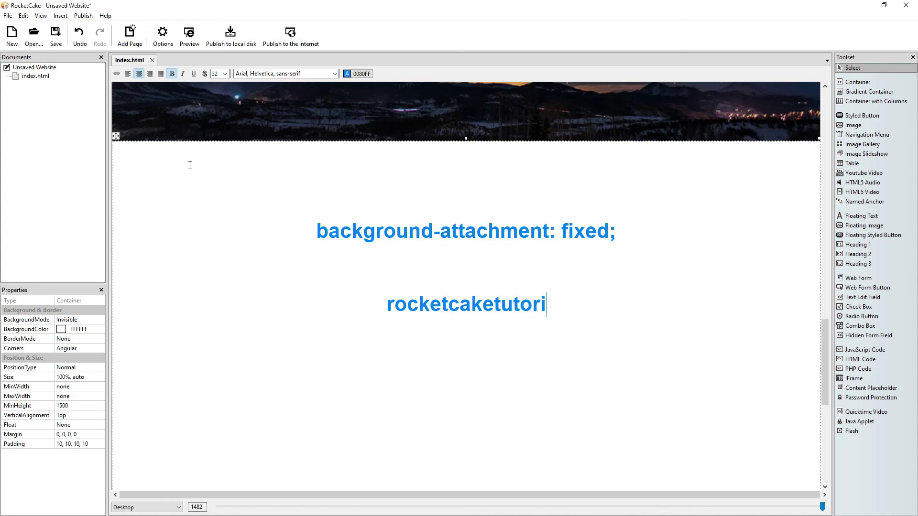
type("a")
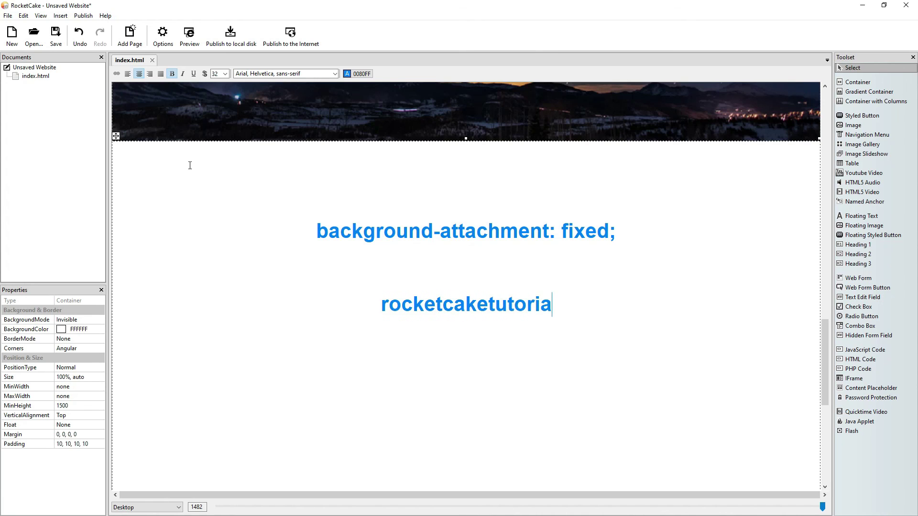
type("ls.com")
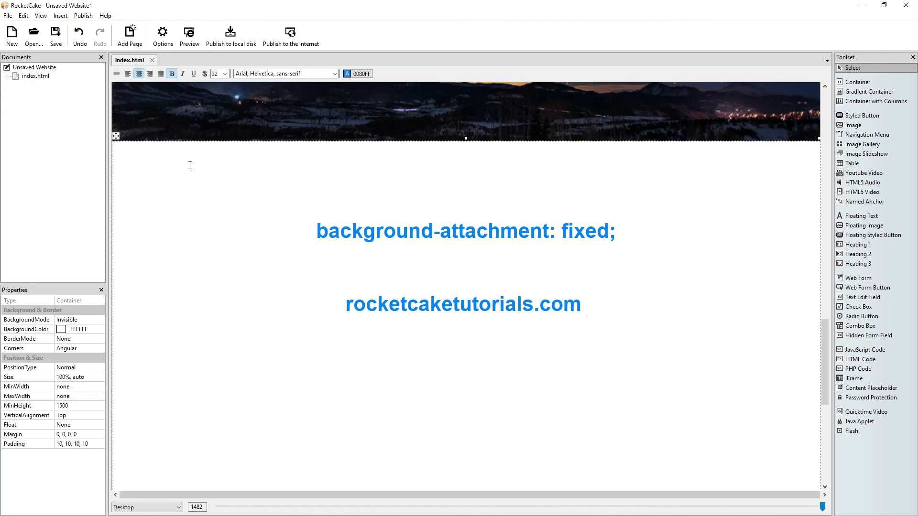
key("Return")
key("Return")
key("Return")
key("Return")
key("Return")
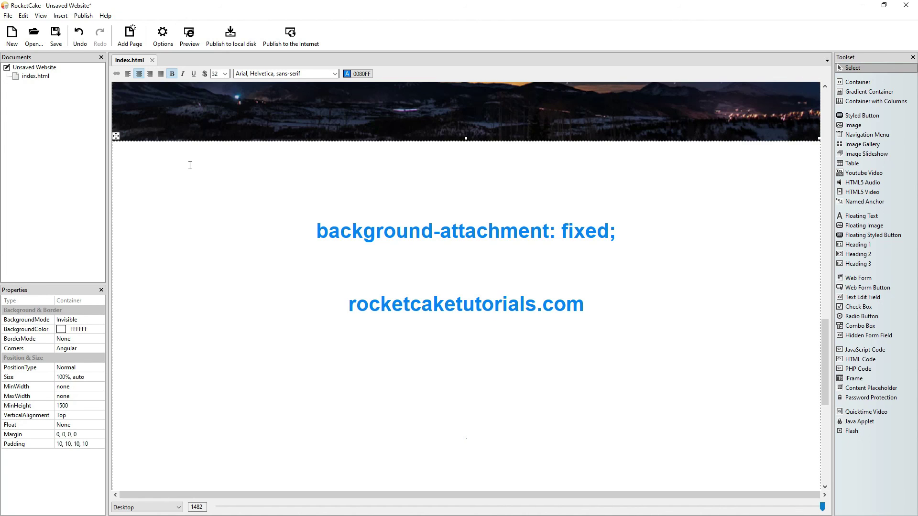